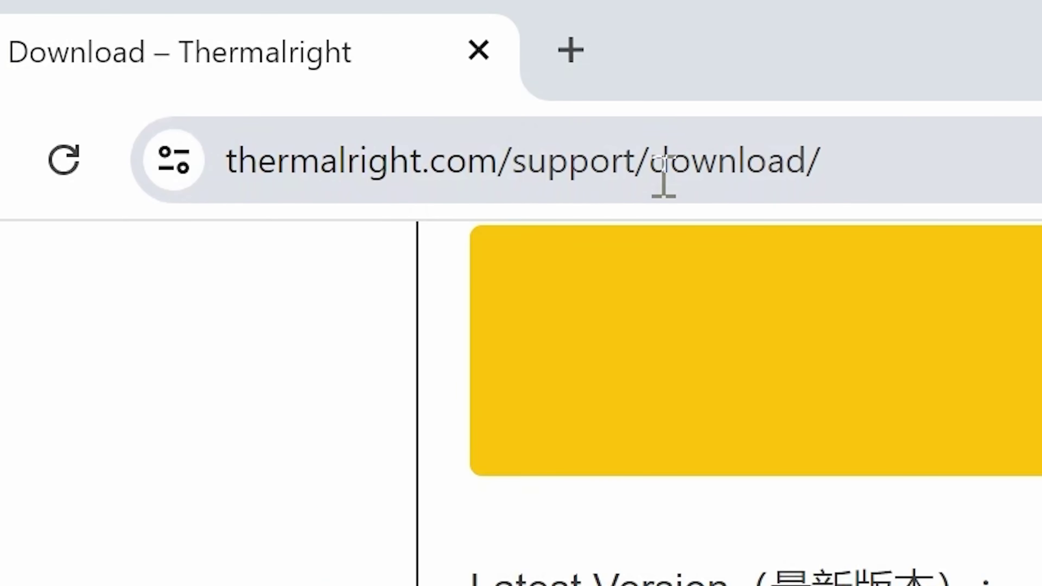
- Scroll to the TRCC LED screen control software section and show recent downloads with TRCC 1.2.3-EN (1).zip
scroll(321, 238, "up", 5)
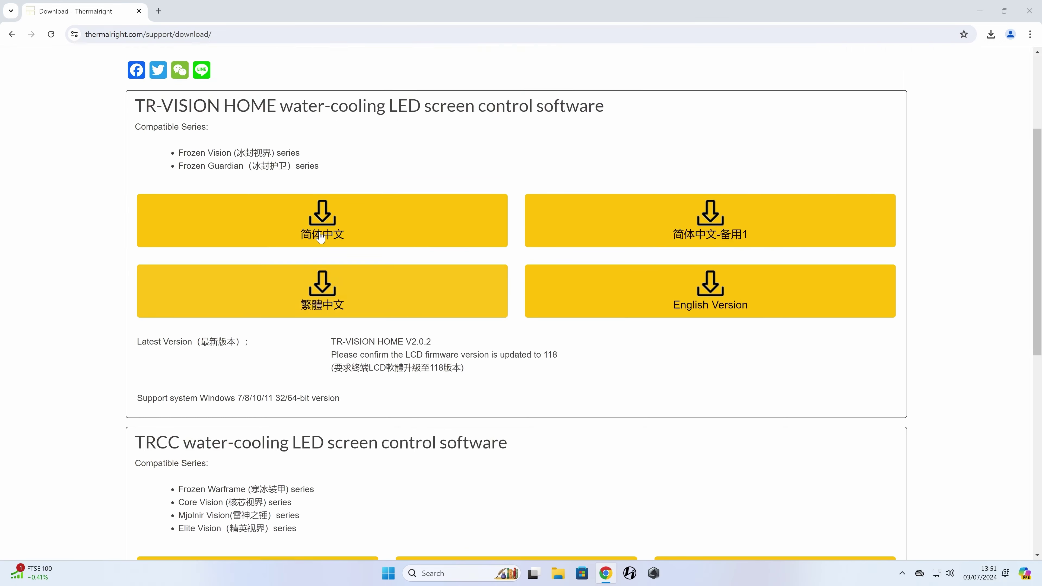
scroll(321, 238, "up", 4)
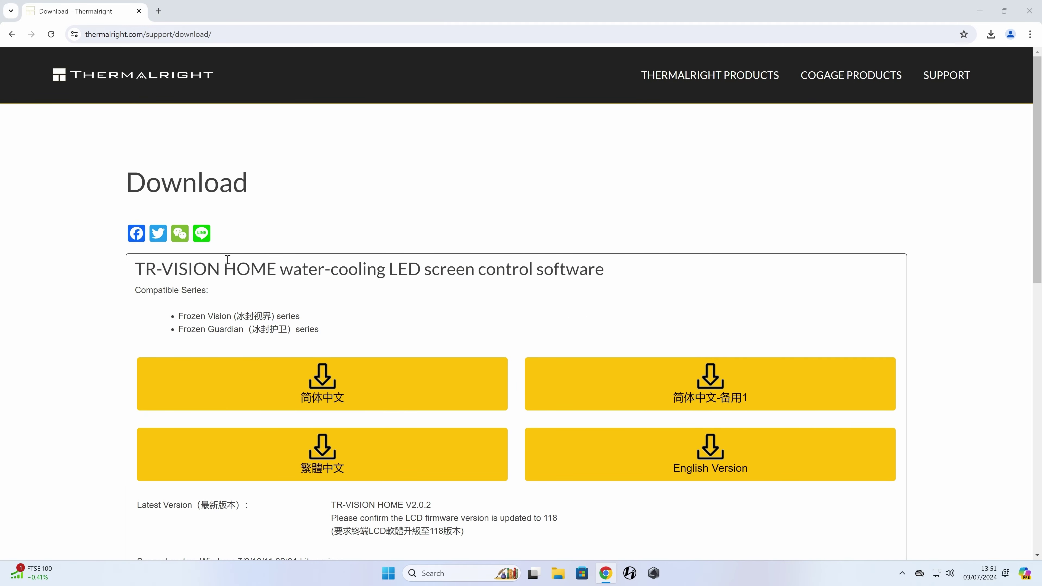
scroll(251, 263, "down", 9)
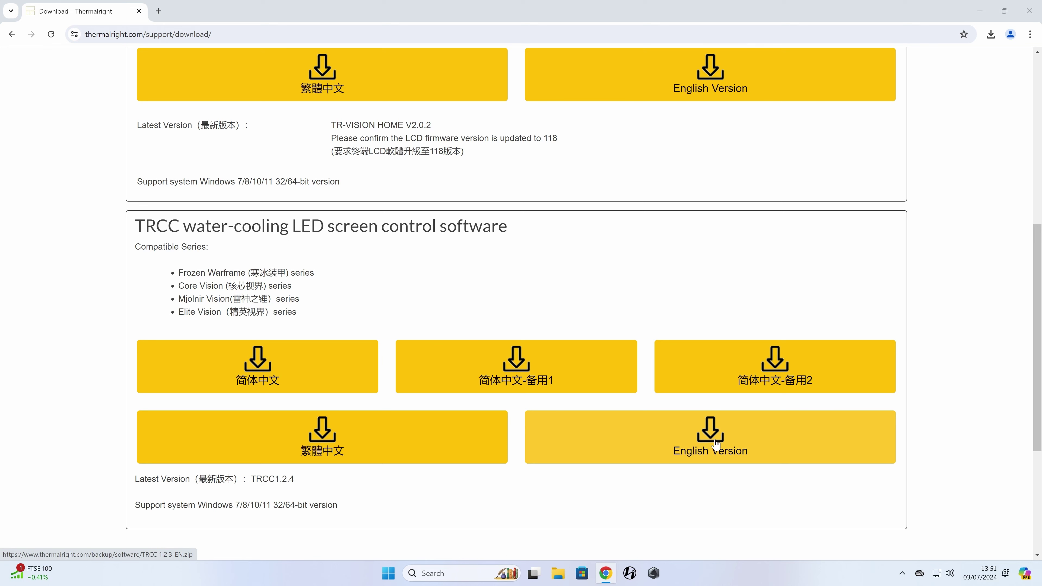
left_click(991, 34)
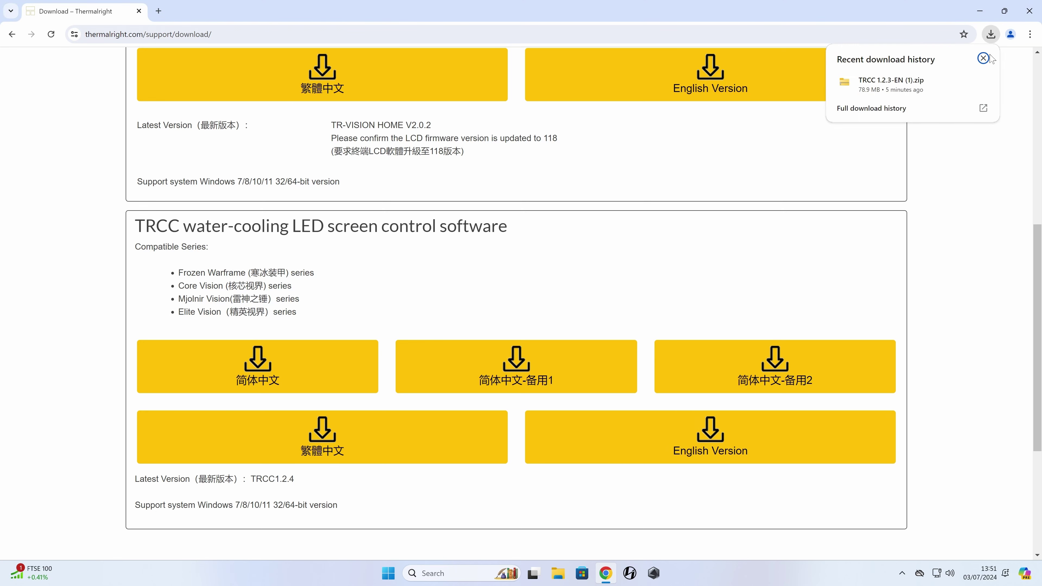
- Extract TRCC 1.2.3-EN (1).zip into its suggested folder from the Downloads folder
left_click(960, 84)
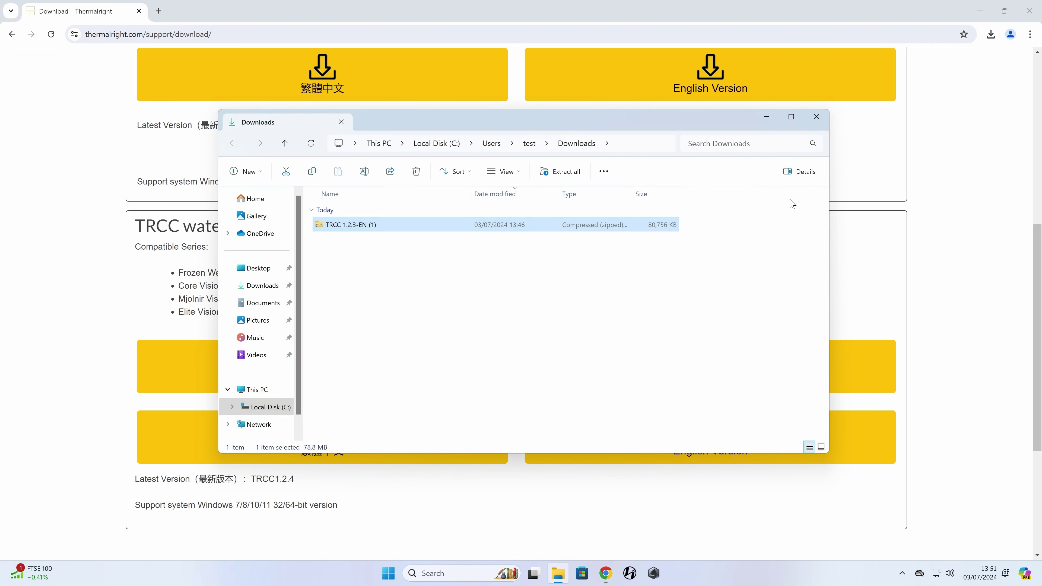
right_click(346, 227)
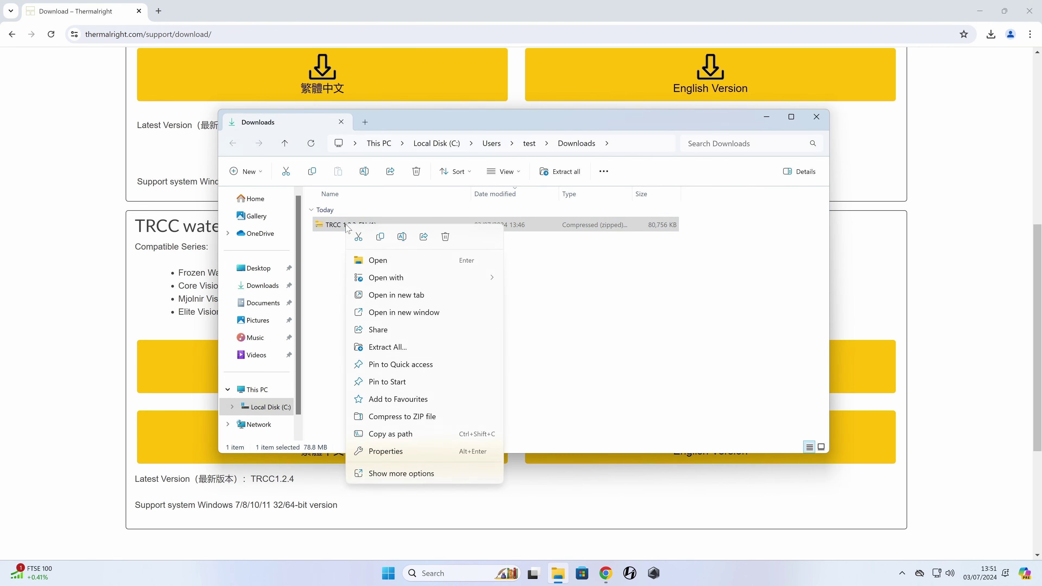
left_click(385, 348)
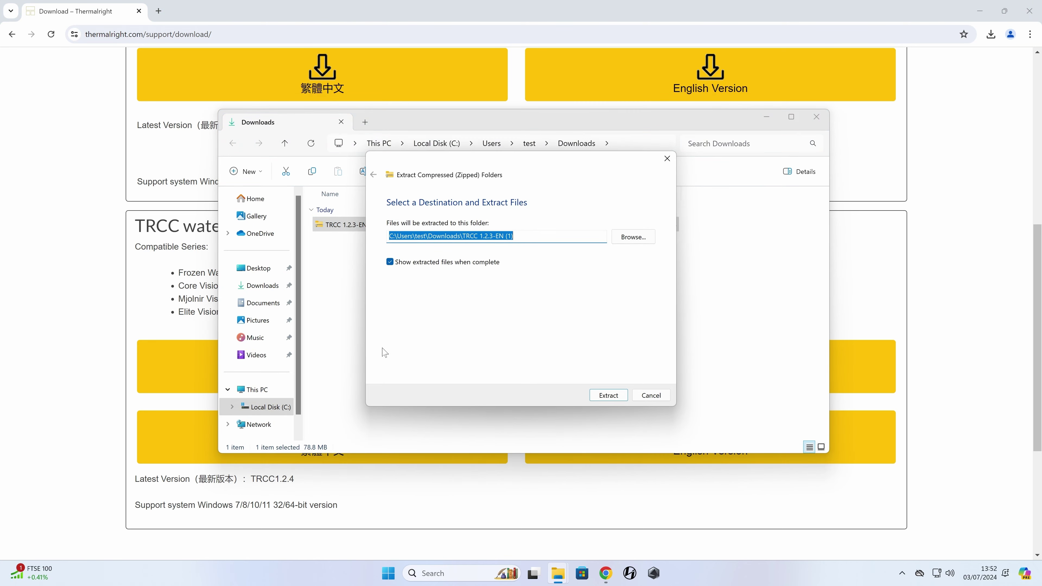
left_click(609, 395)
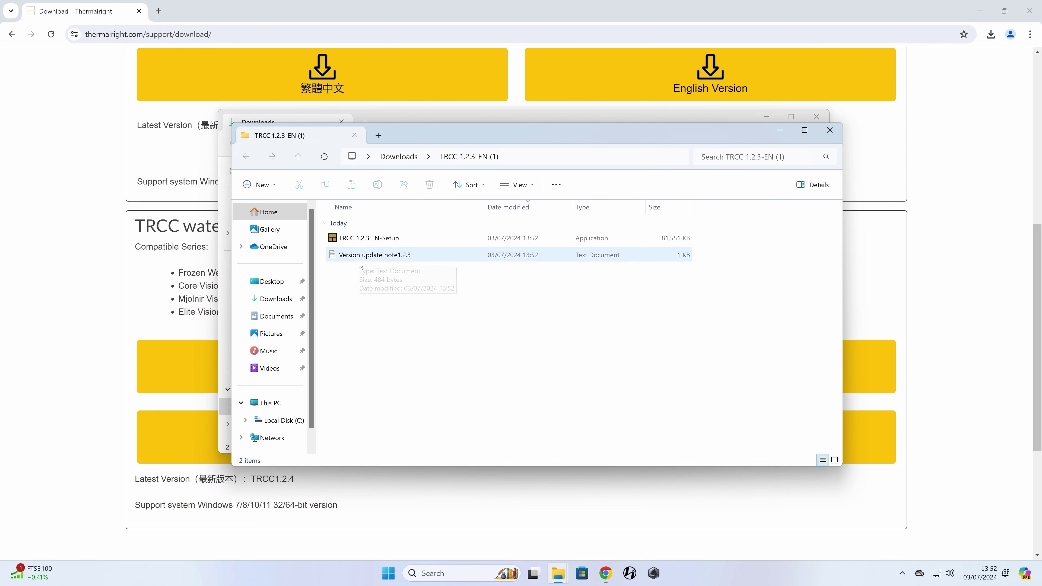
- Install TRCC 1.2.3 to Program Files (x86)\TRCCCAPEN with a desktop shortcut, then close the folder
double_click(353, 241)
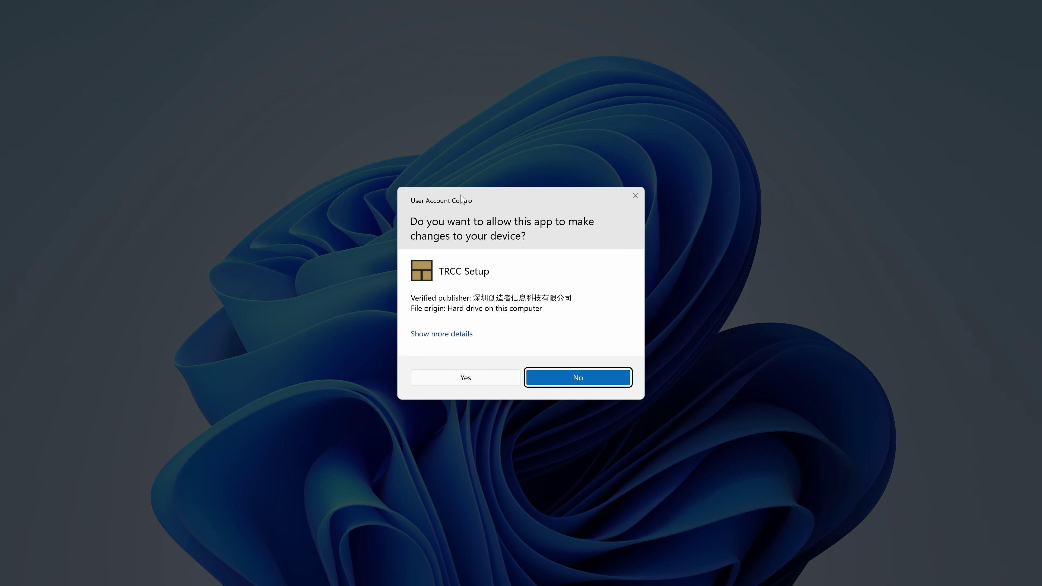
left_click(464, 379)
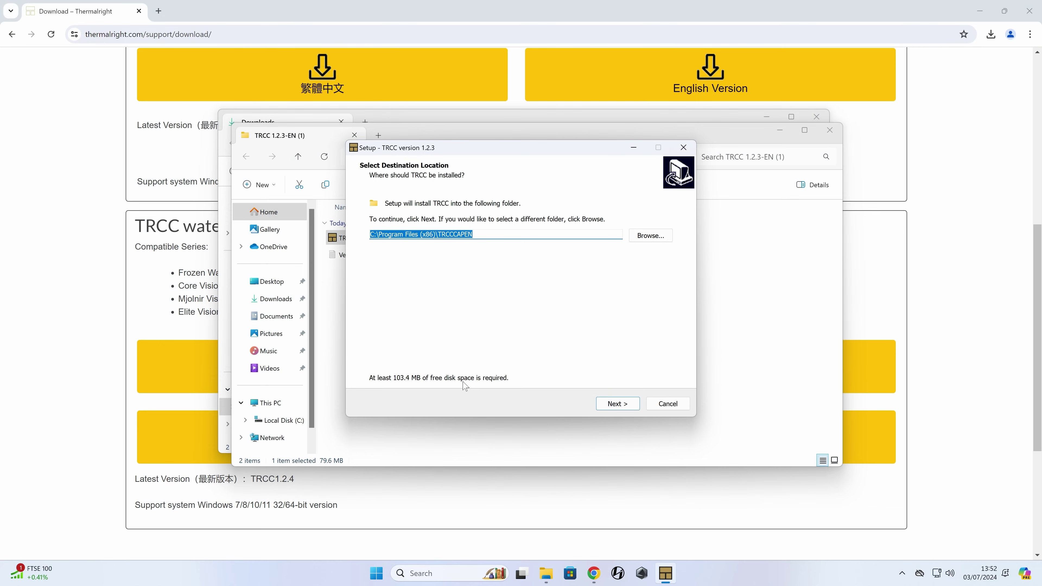
left_click(617, 404)
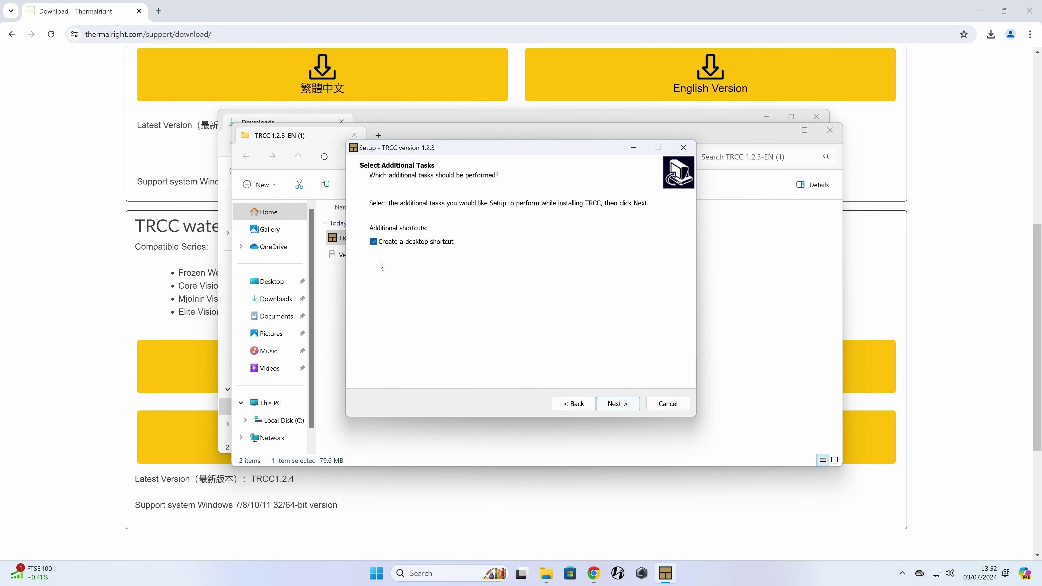
left_click(616, 406)
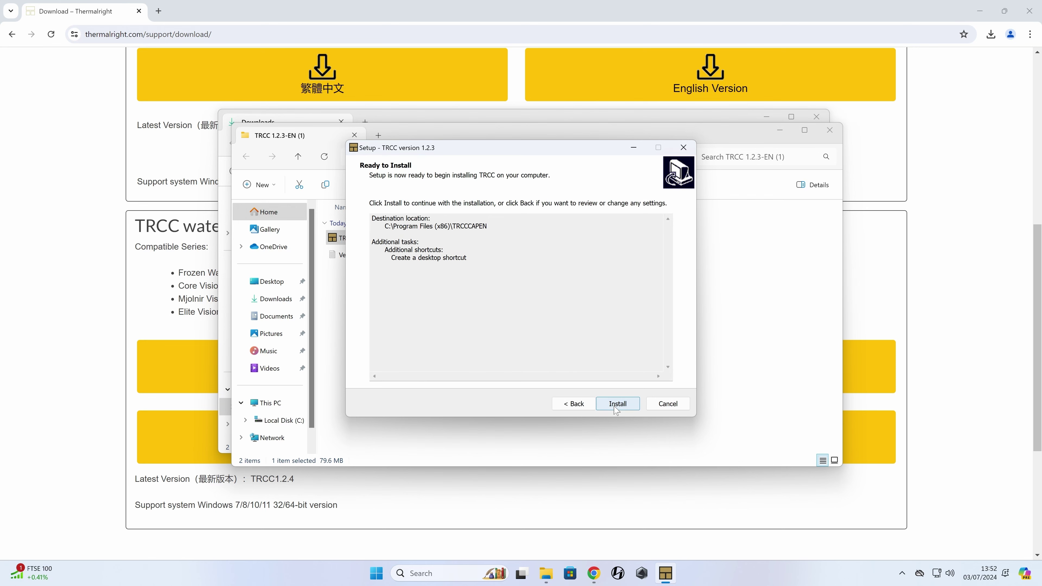
left_click(618, 404)
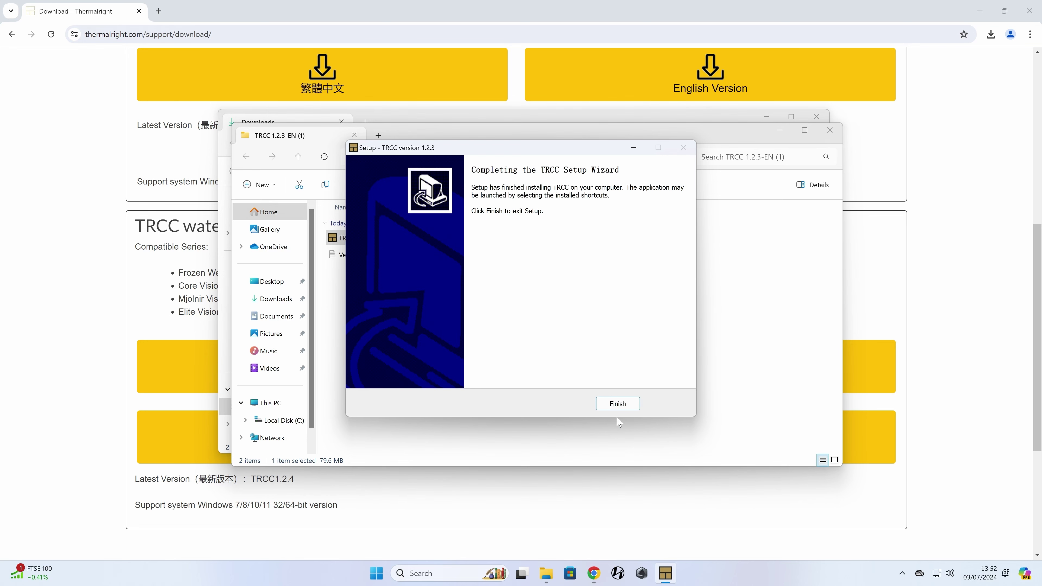
left_click(616, 405)
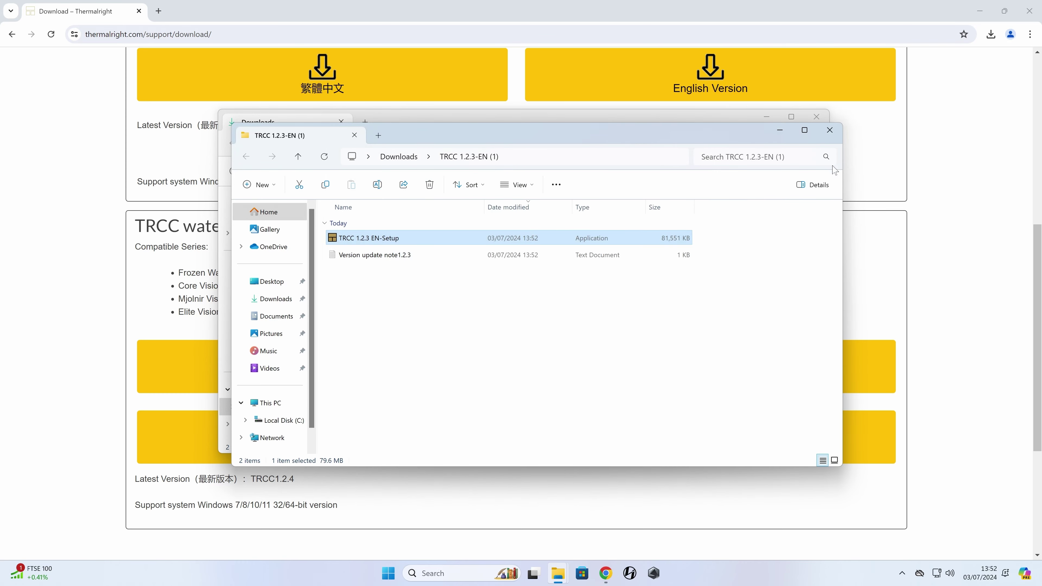
left_click(830, 130)
- Close Explorer and Chrome, launch TRCC from its desktop shortcut, and bring its window up from the tray
left_click(818, 120)
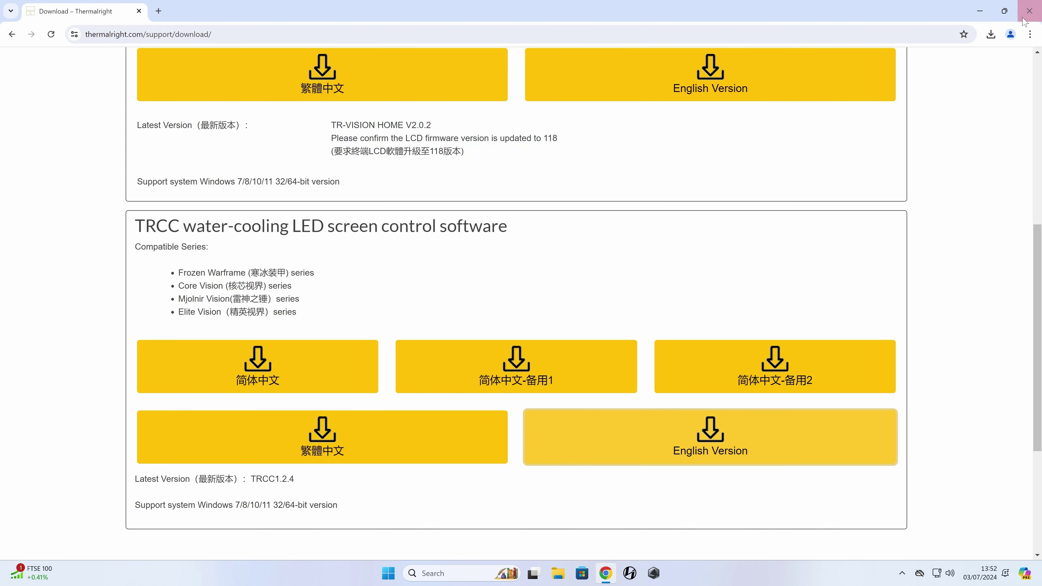
left_click(1039, 11)
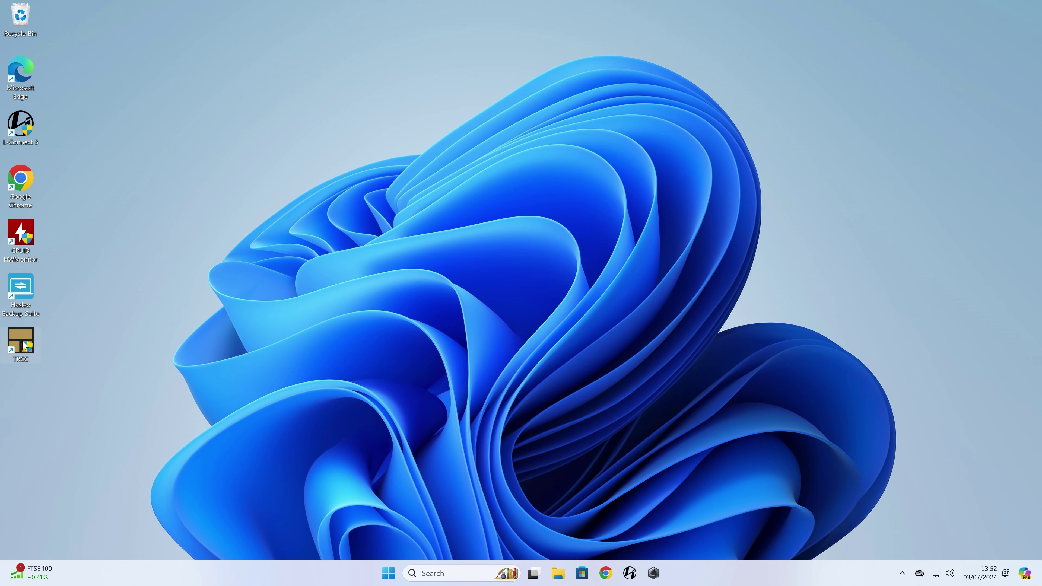
double_click(21, 342)
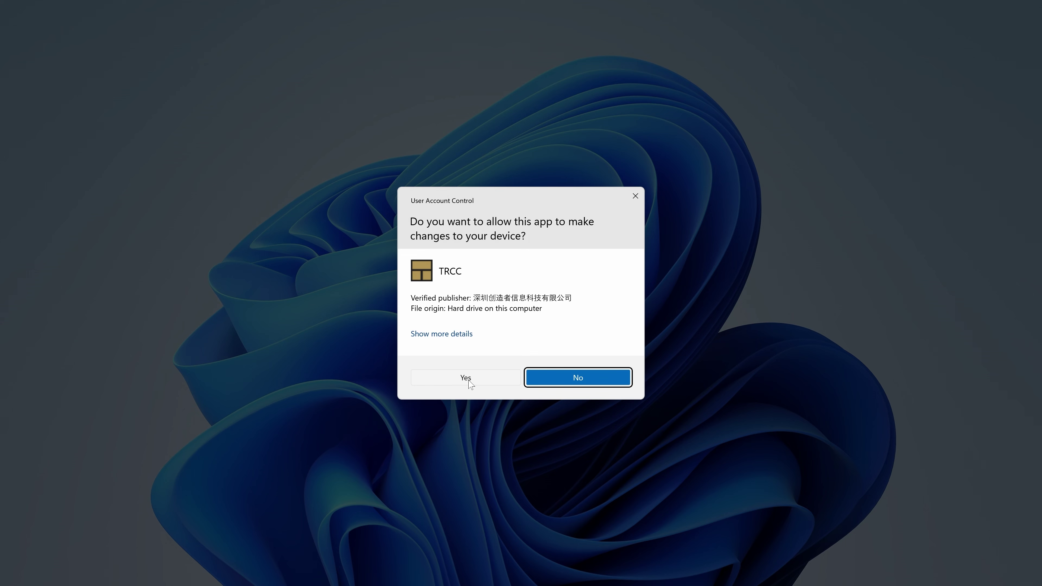
left_click(468, 380)
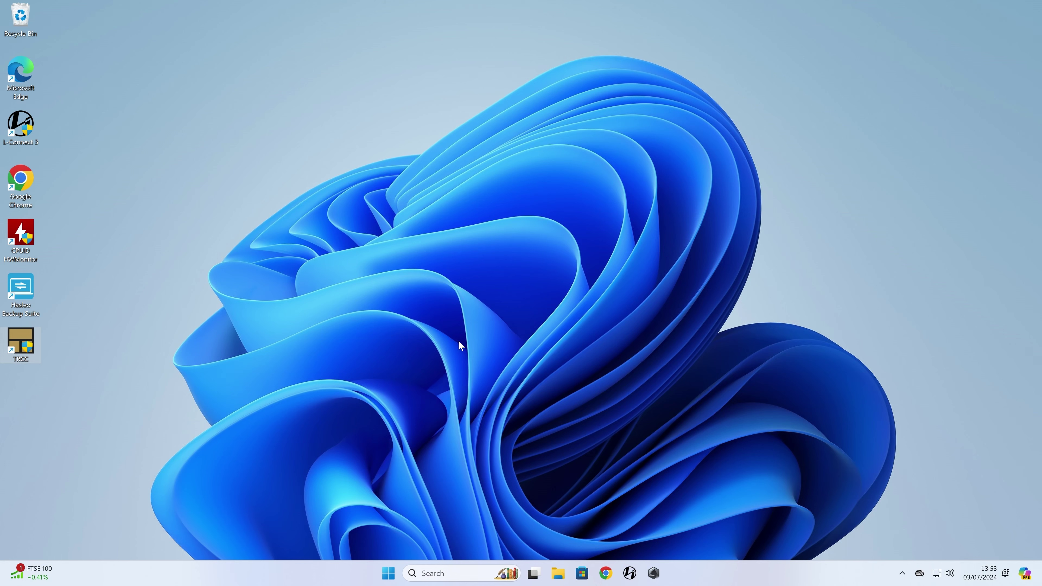
left_click(902, 573)
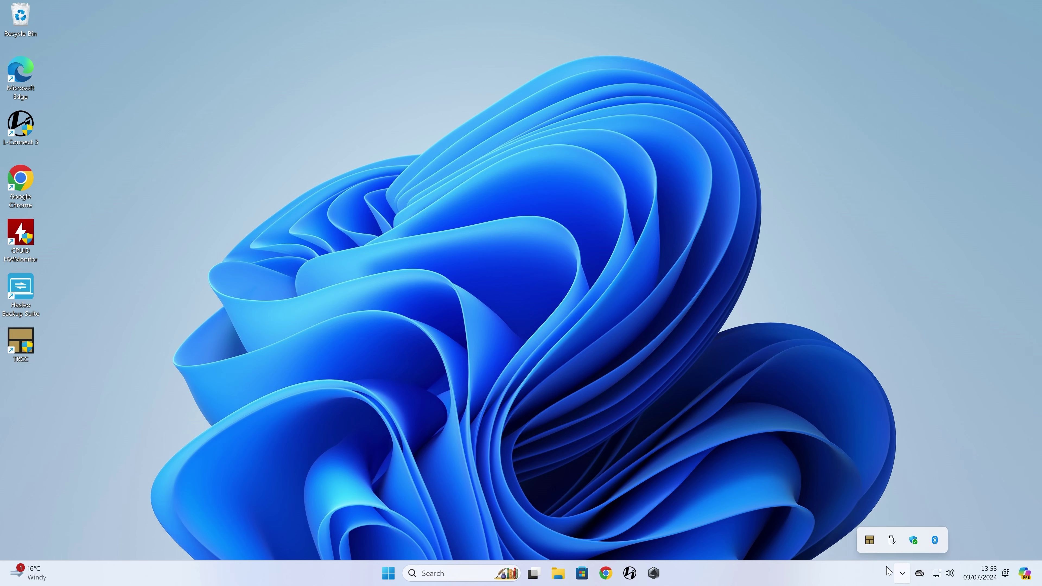
left_click(870, 540)
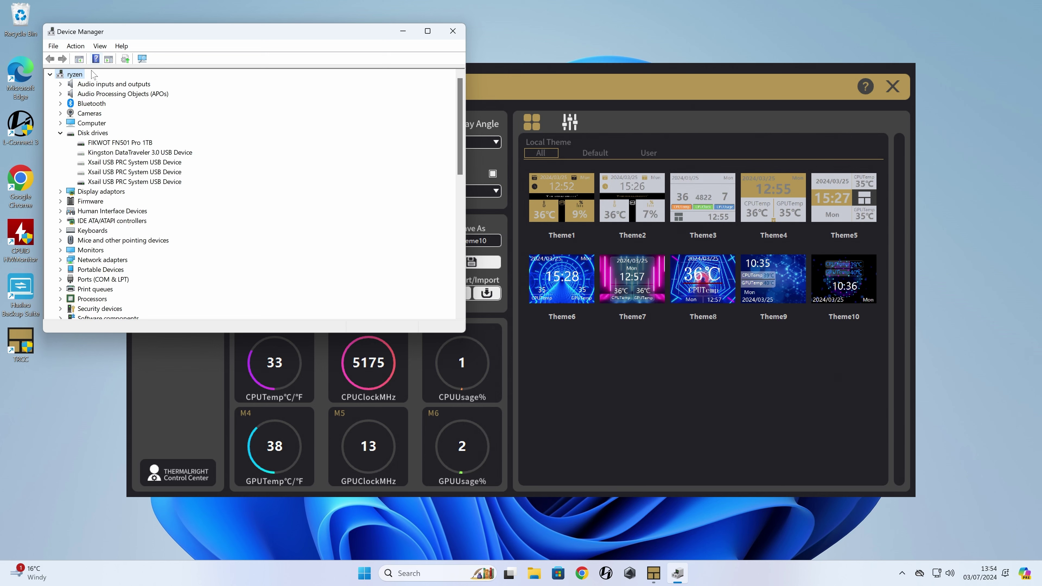
- Show hidden devices and uninstall both Xsail USB PRC System USB Devices
left_click(97, 47)
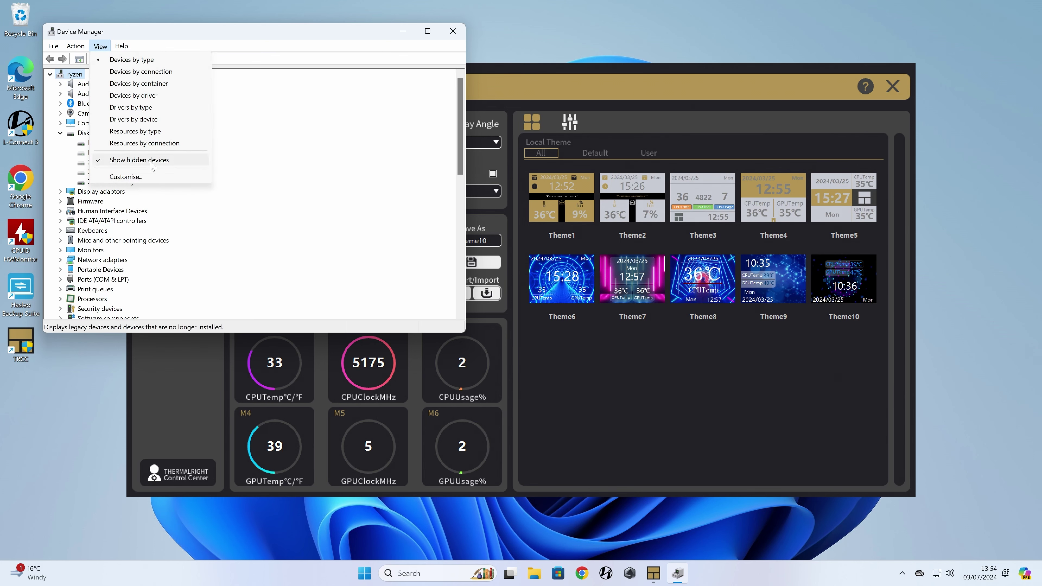
left_click(123, 161)
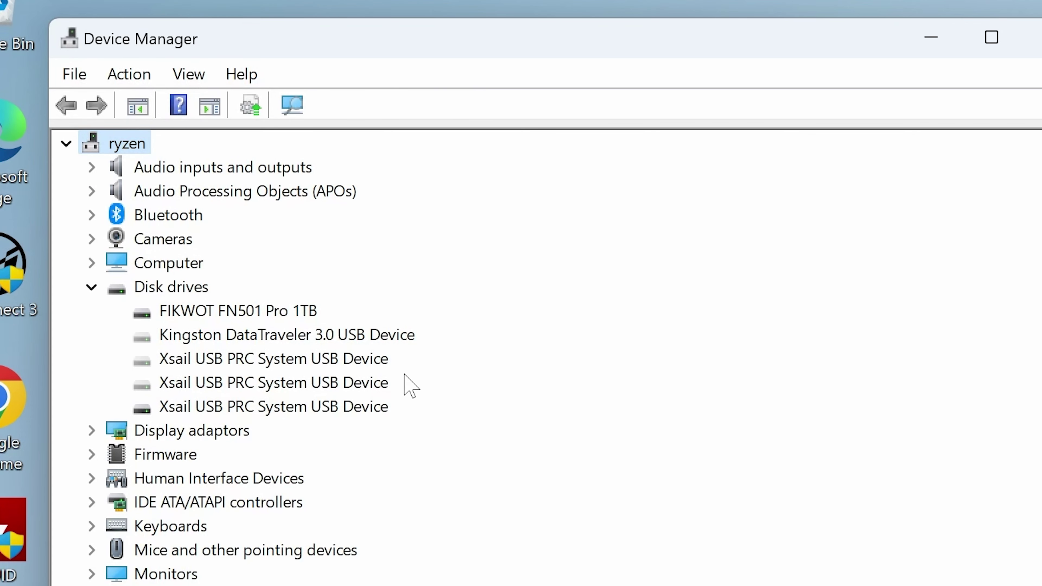
left_click(343, 365)
left_click(406, 105)
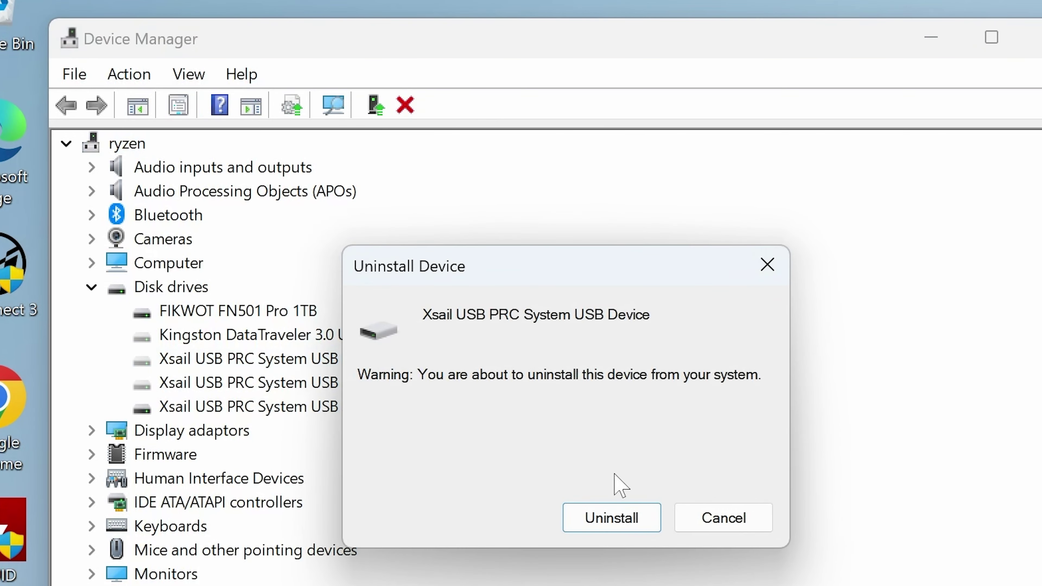
left_click(612, 517)
left_click(286, 358)
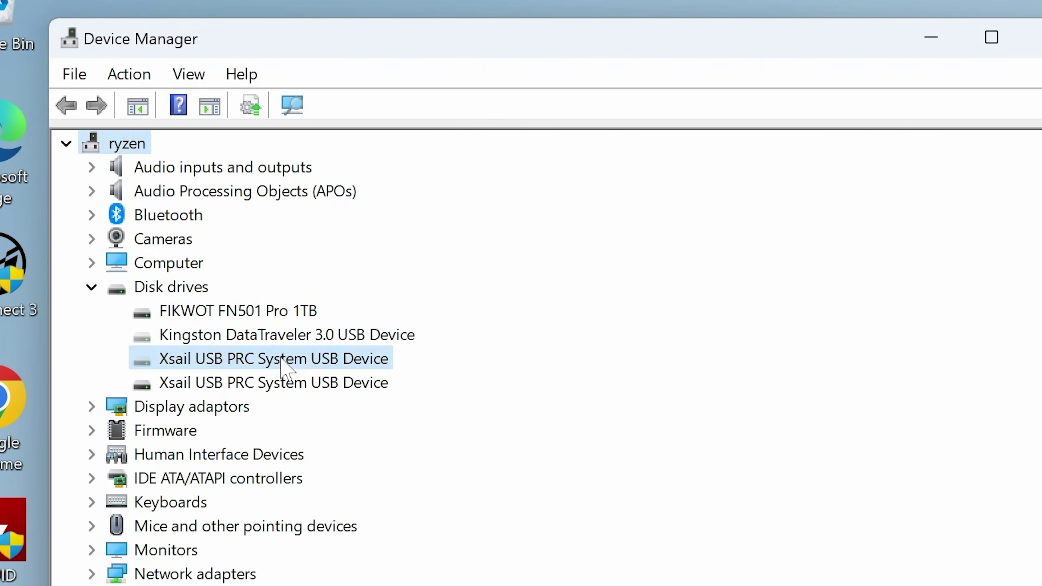
left_click(406, 106)
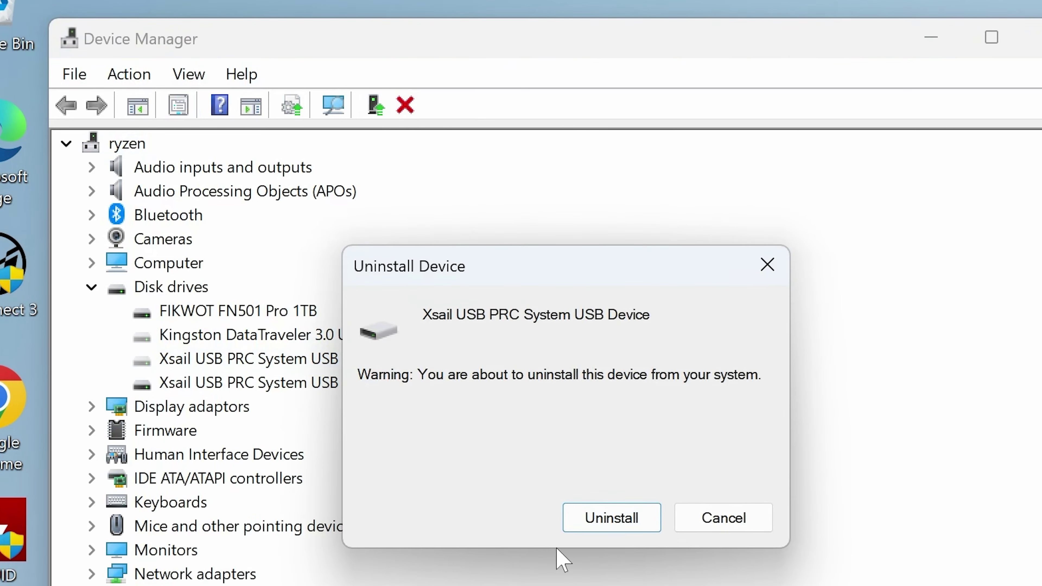
left_click(581, 518)
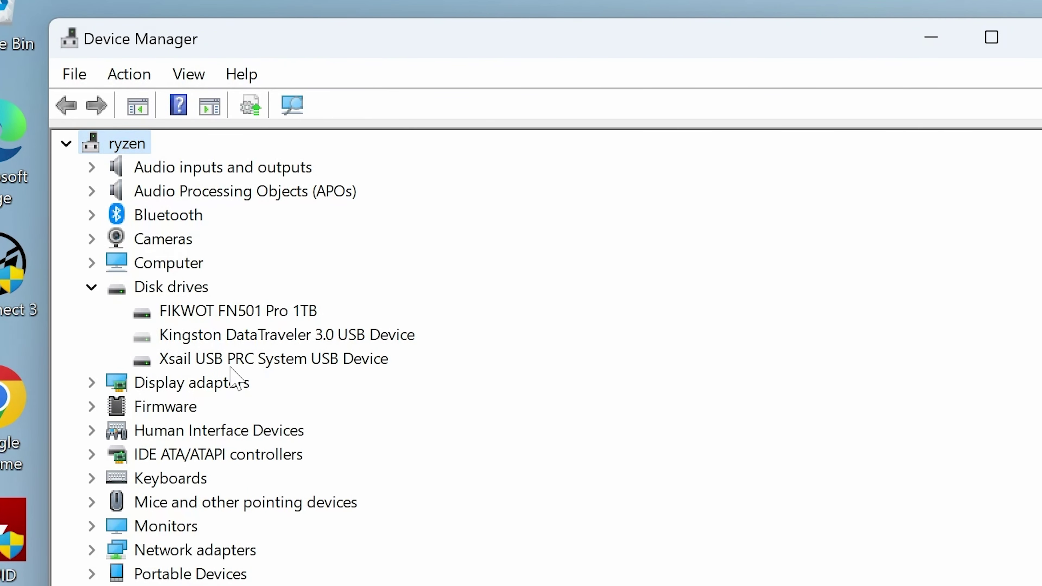
- Uninstall the Kingston DataTraveler USB drive and close Device Manager
left_click(251, 335)
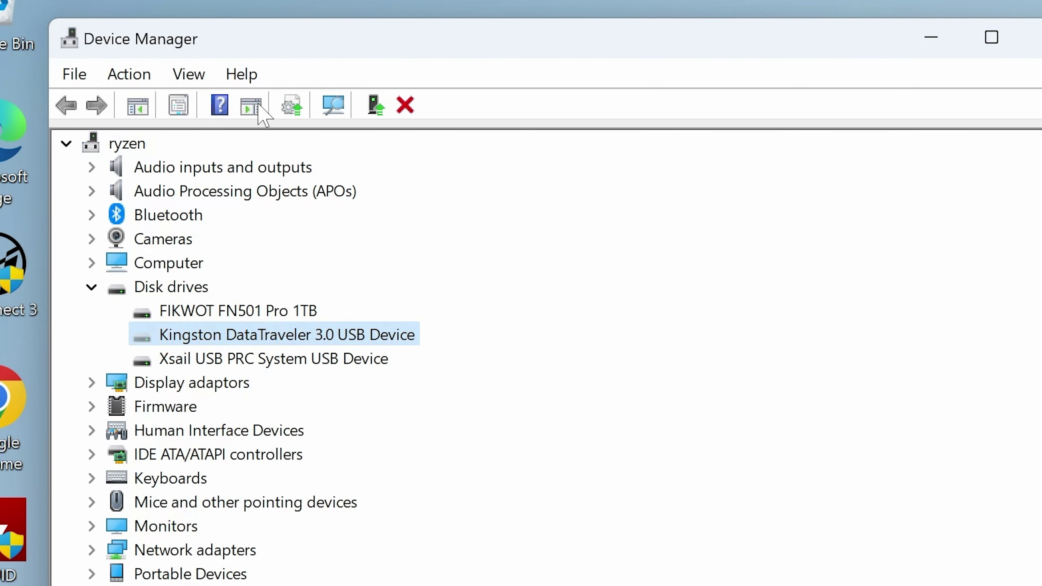
left_click(405, 106)
left_click(616, 518)
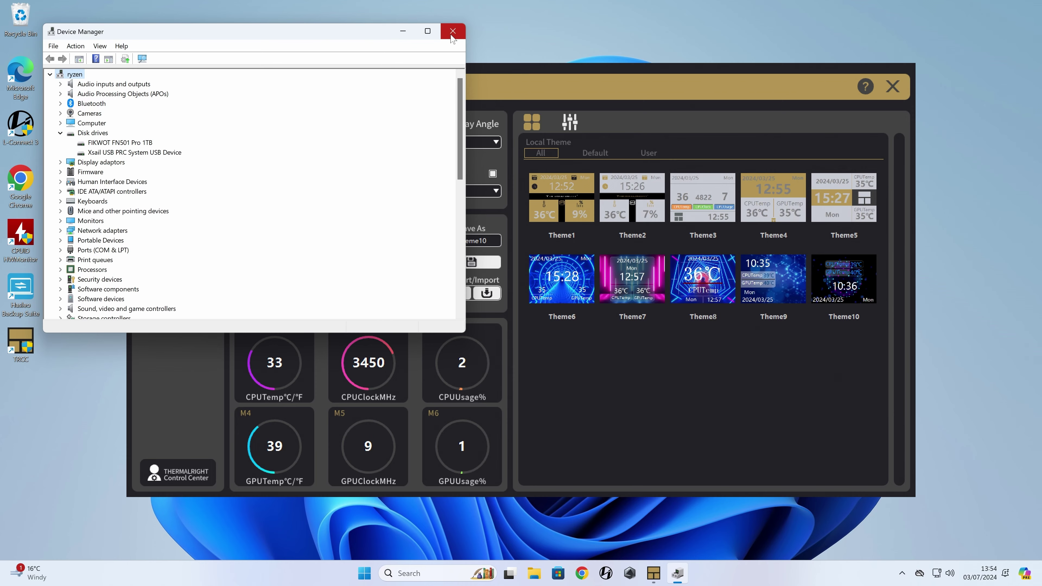
left_click(453, 31)
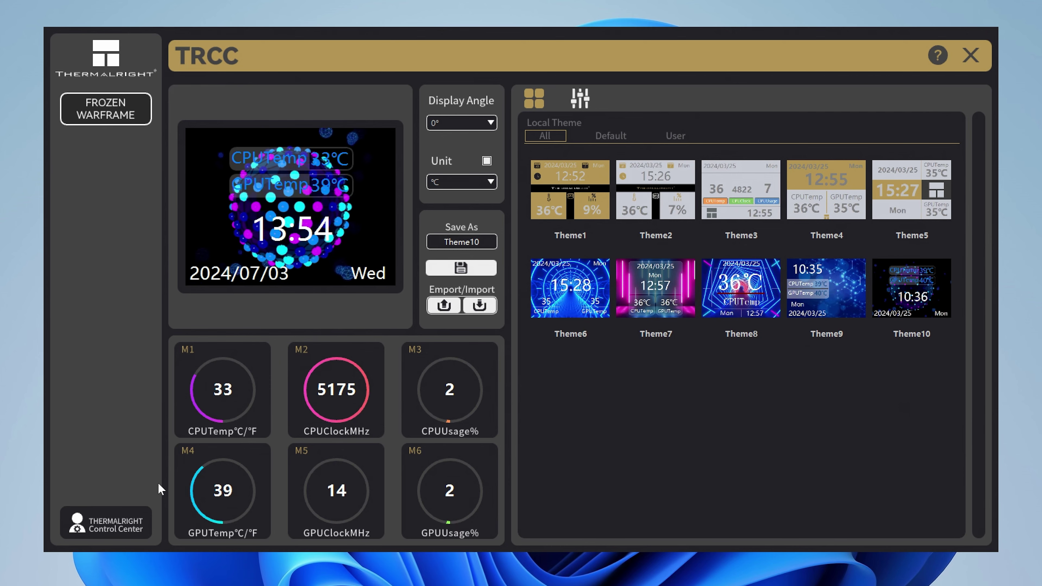
- Uncheck Automatic start in TRCC settings and return to the FROZEN WARFRAME device page
left_click(109, 519)
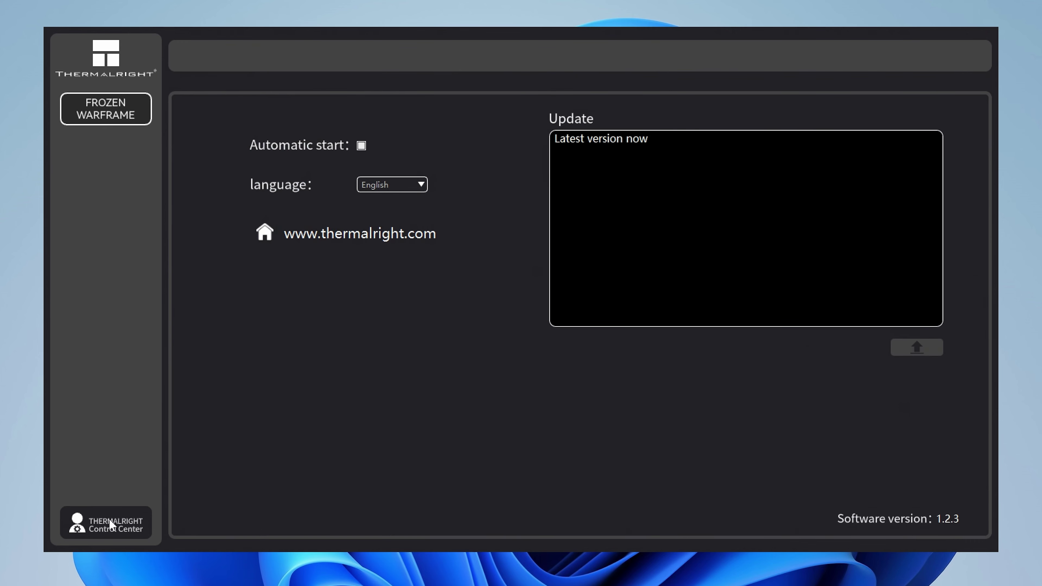
left_click(362, 149)
left_click(129, 115)
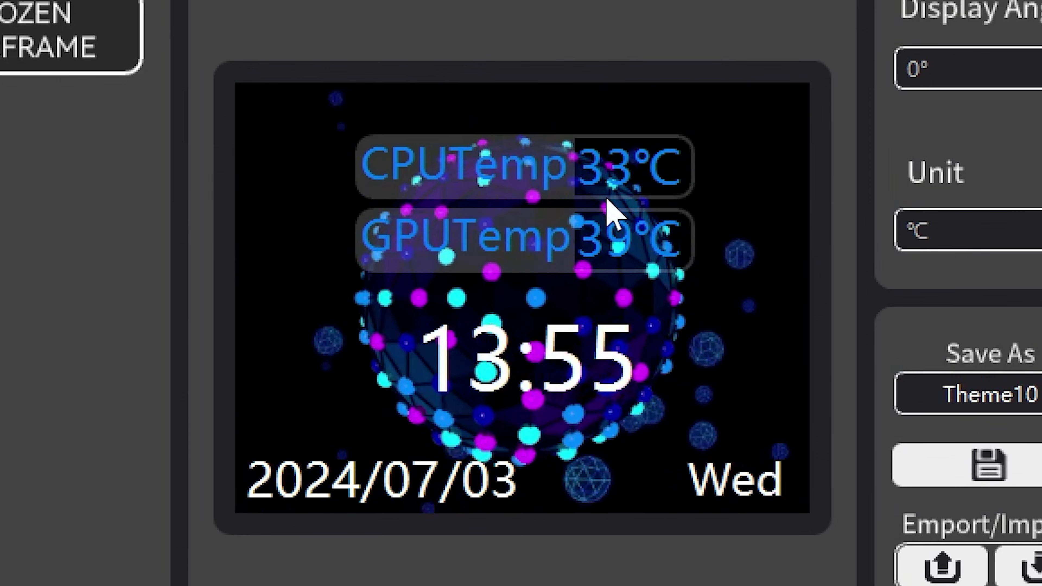
- Move the CPUTemp label up and cycle Display Angle through 90°, 180°, 270° back to 0°
left_click_drag(489, 193, 492, 166)
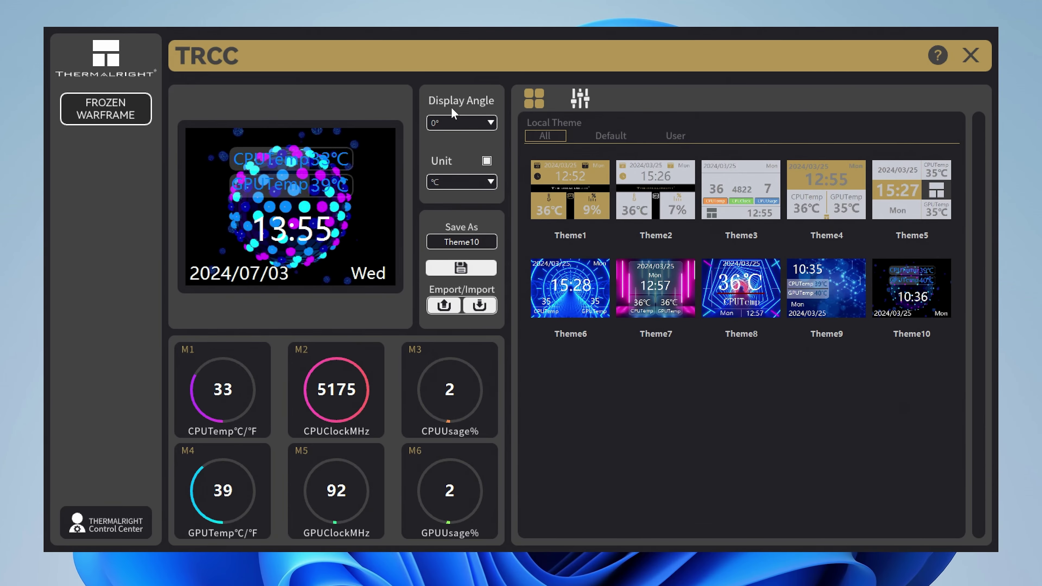
left_click(462, 123)
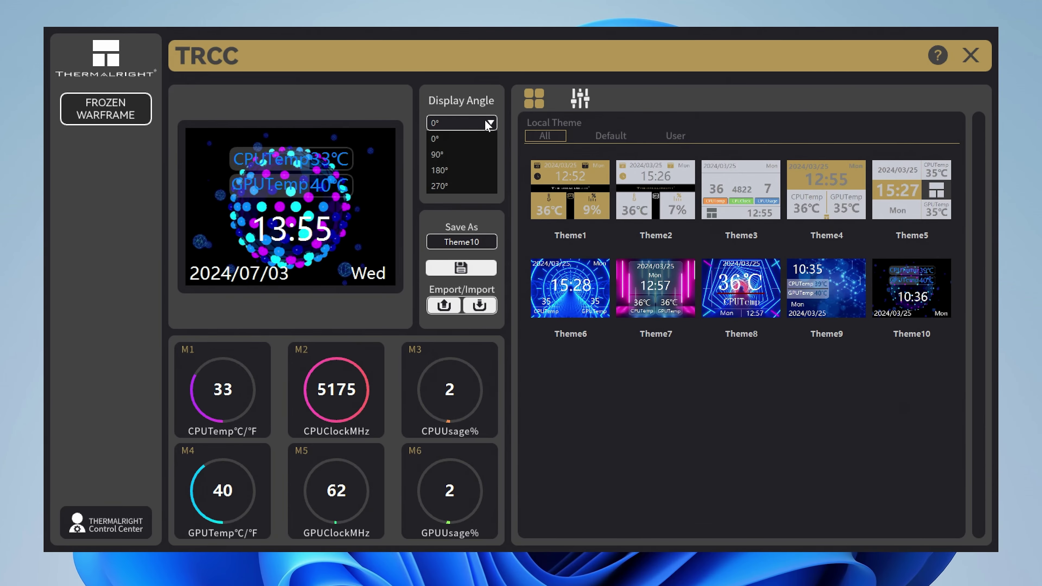
left_click(460, 154)
left_click(470, 126)
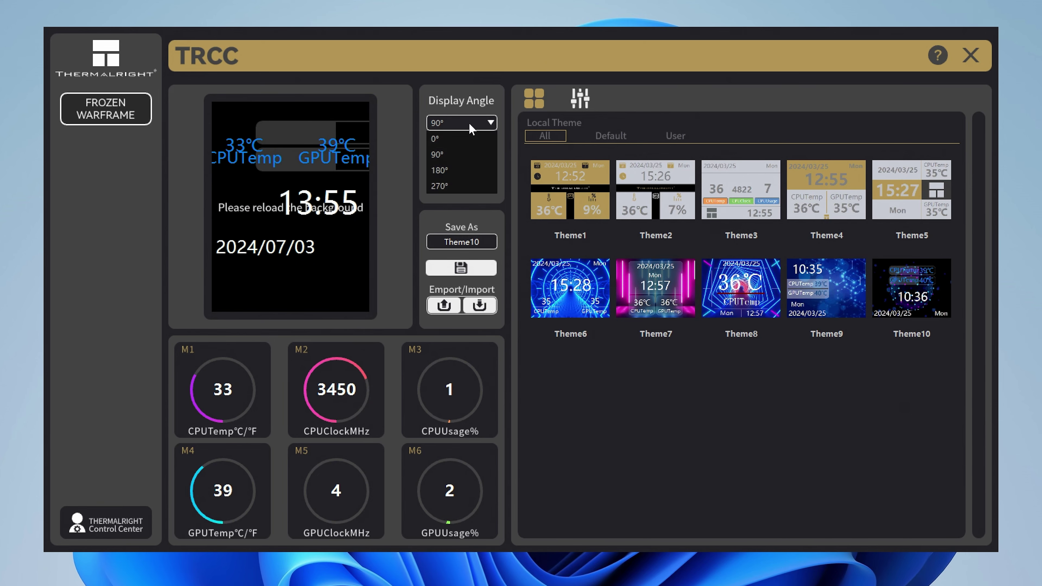
left_click(450, 170)
left_click(447, 123)
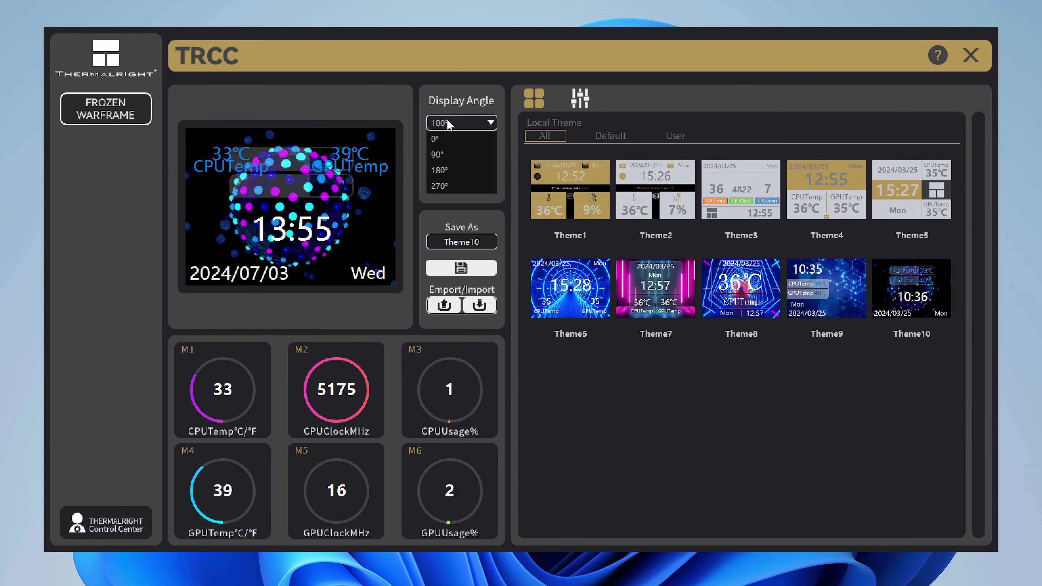
left_click(443, 179)
left_click(447, 125)
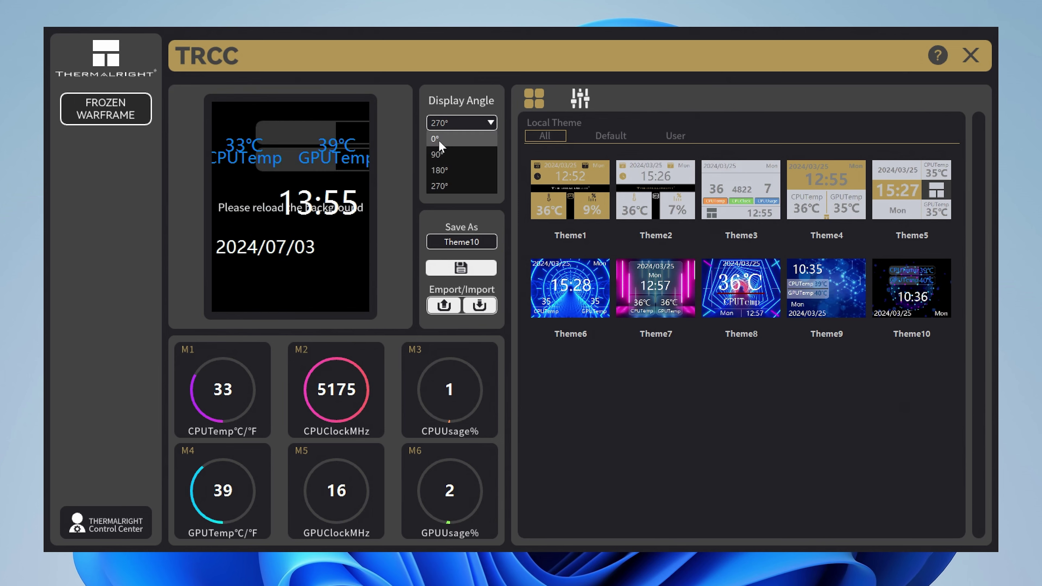
left_click(438, 142)
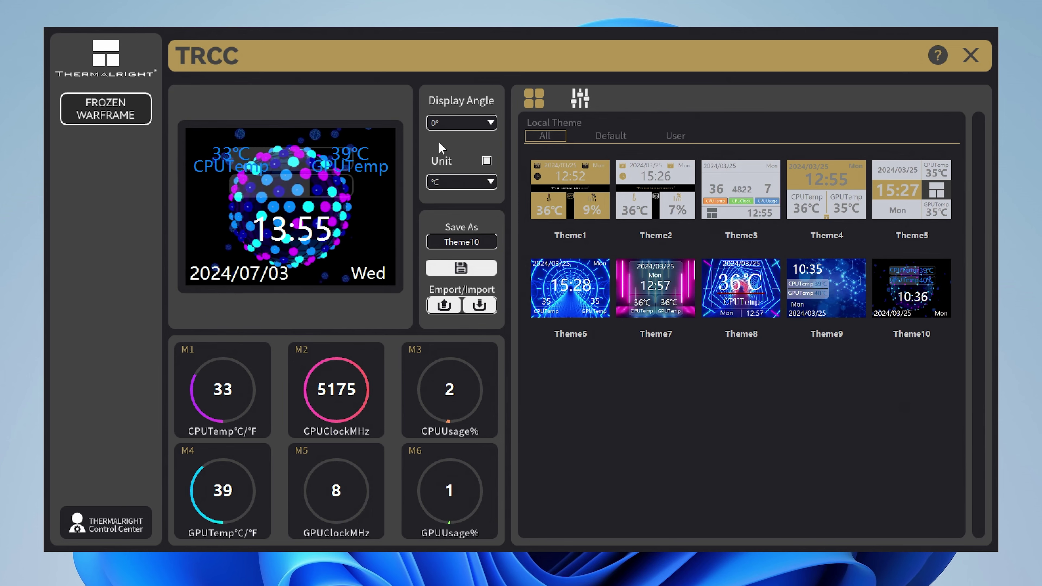
- Toggle the temperature unit display off and on, keeping temperatures in °C
left_click(487, 162)
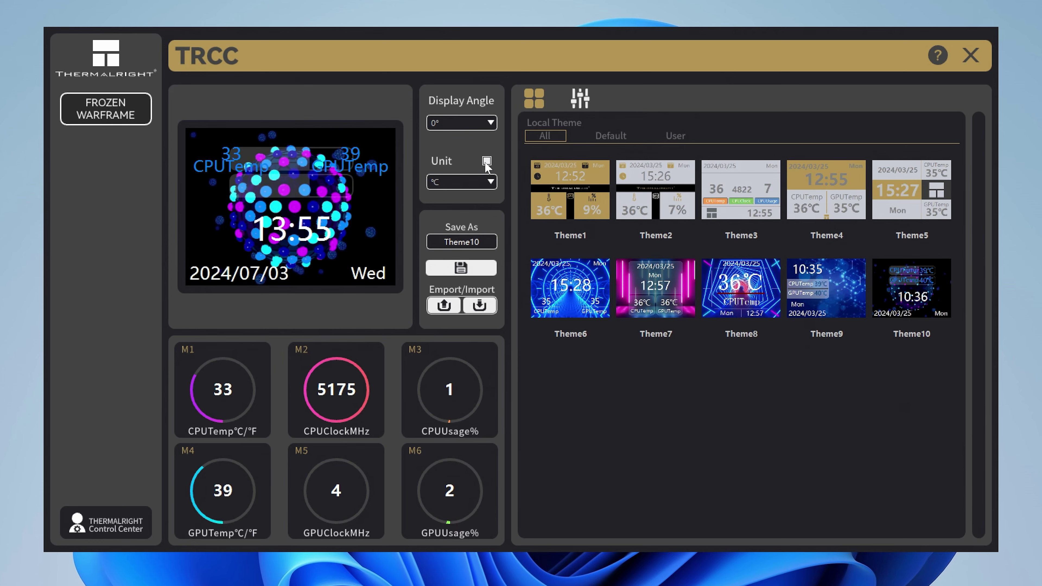
left_click(487, 161)
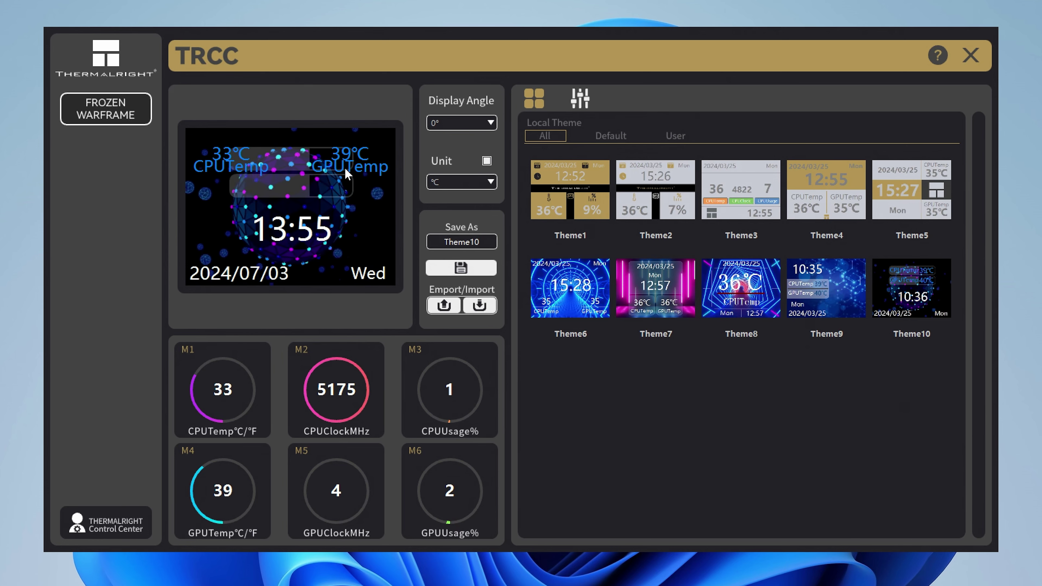
left_click(472, 182)
left_click(463, 199)
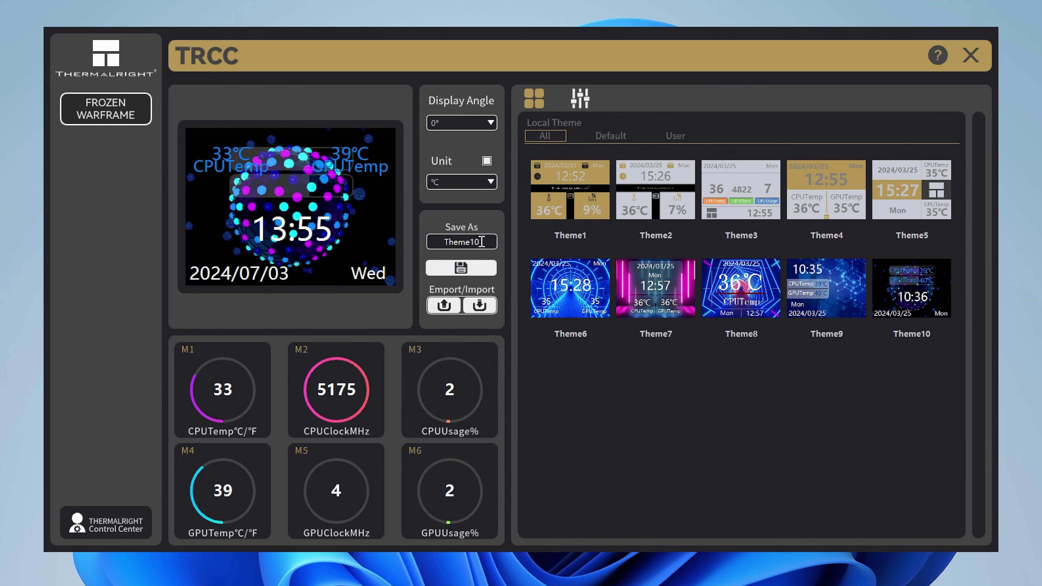
- Replace the Theme10 name with mubtest2 and save the layout as that theme
double_click(442, 241)
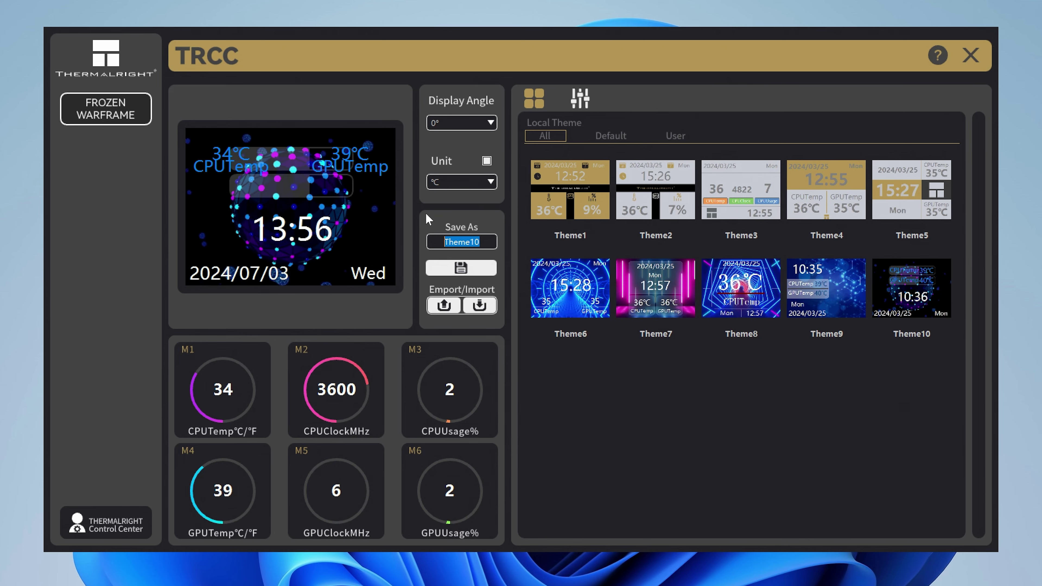
type("mubte")
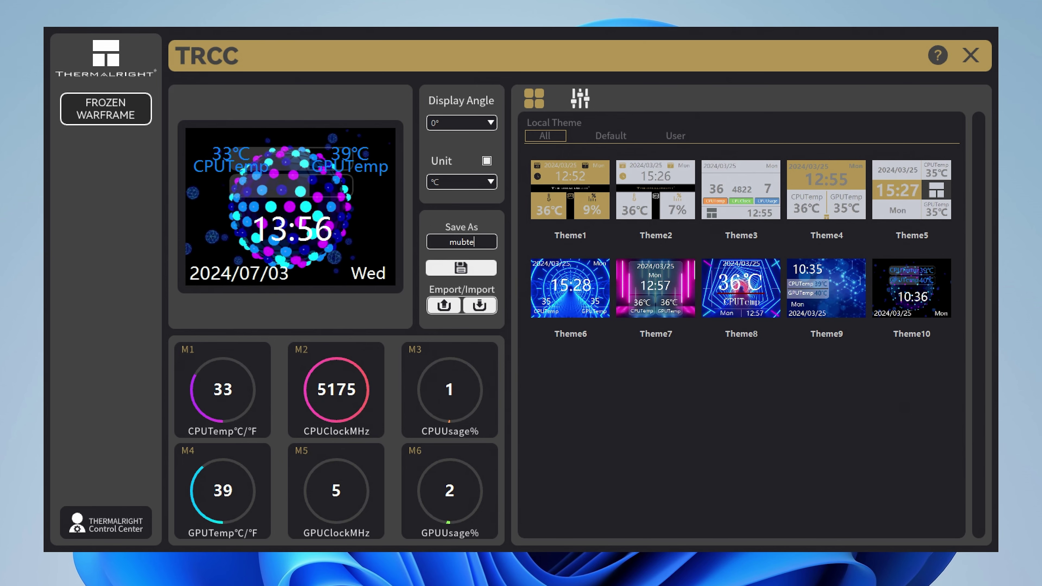
type("st2")
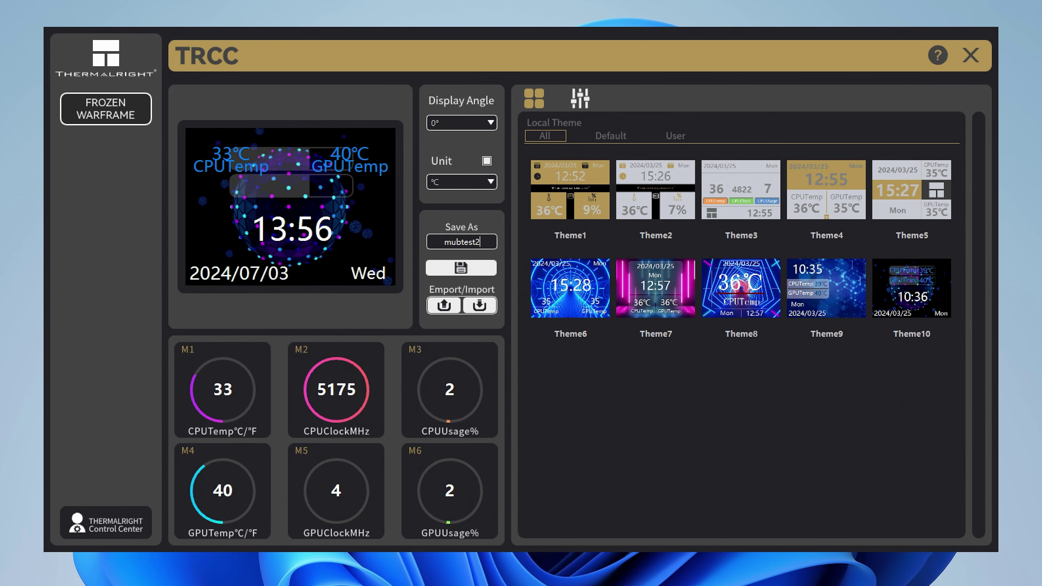
left_click(461, 268)
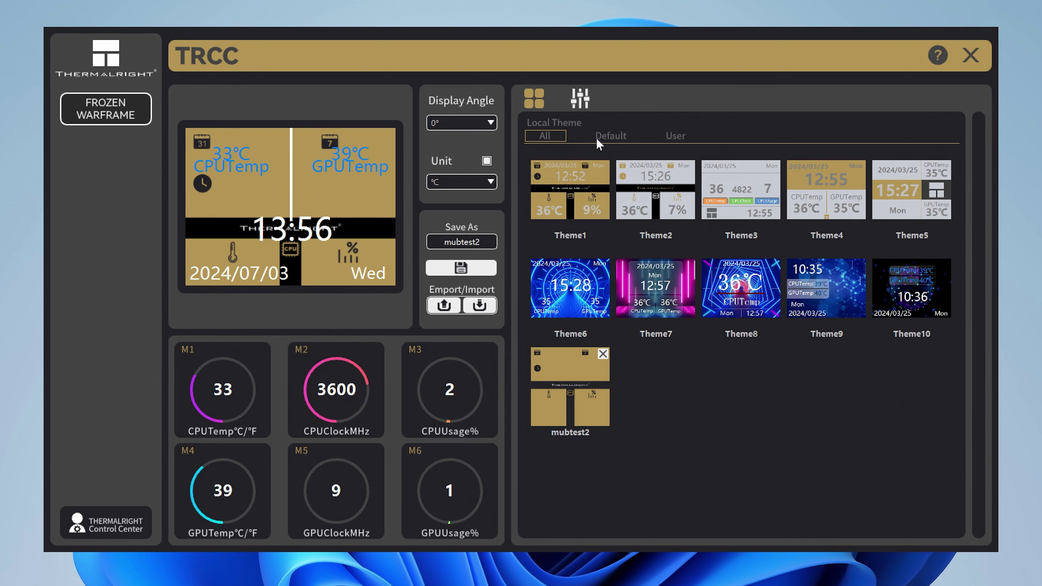
- Browse the User, Default and All local theme tabs, then bring up the M1 gauge's sensor picker
left_click(682, 137)
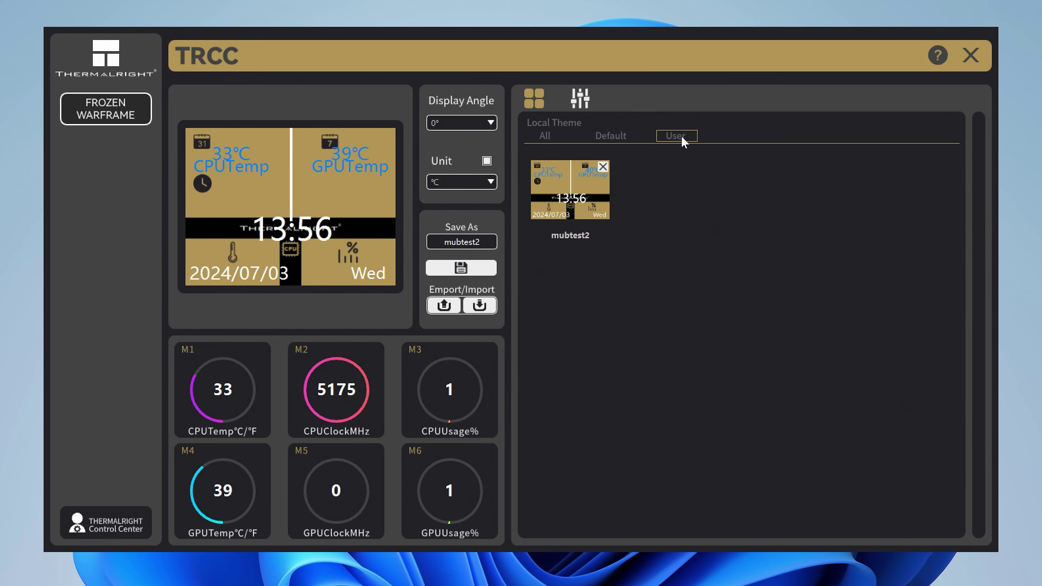
left_click(610, 139)
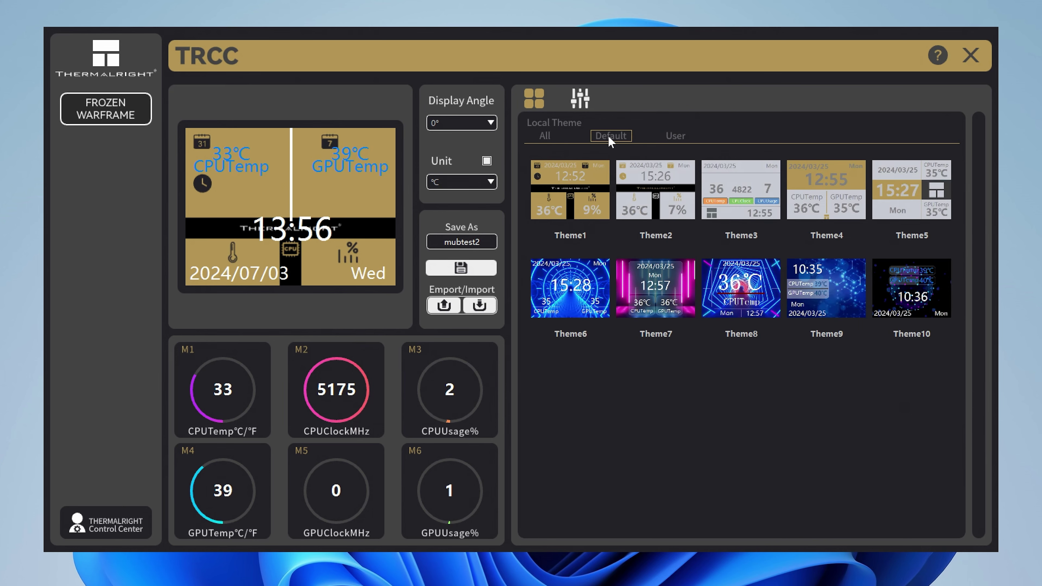
left_click(546, 137)
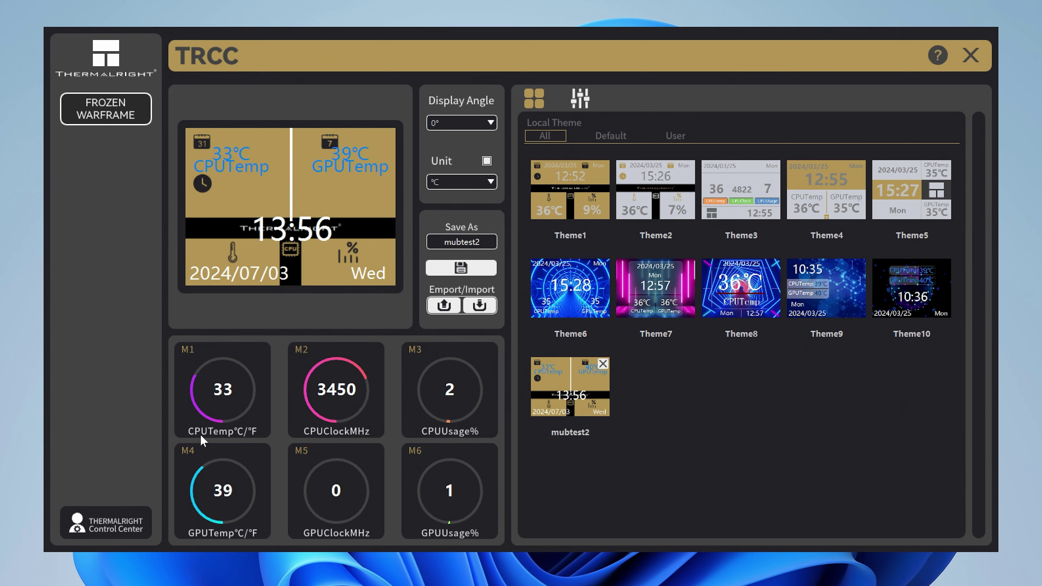
left_click(225, 390)
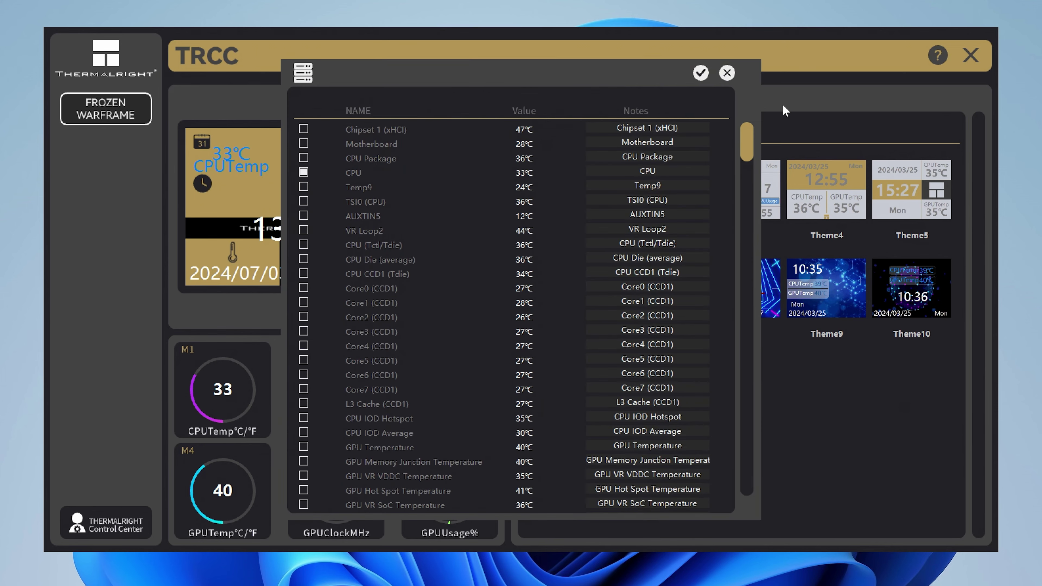
- Scroll through the M1 sensor list and confirm the CPU temperature sensor
left_click_drag(744, 139, 785, 483)
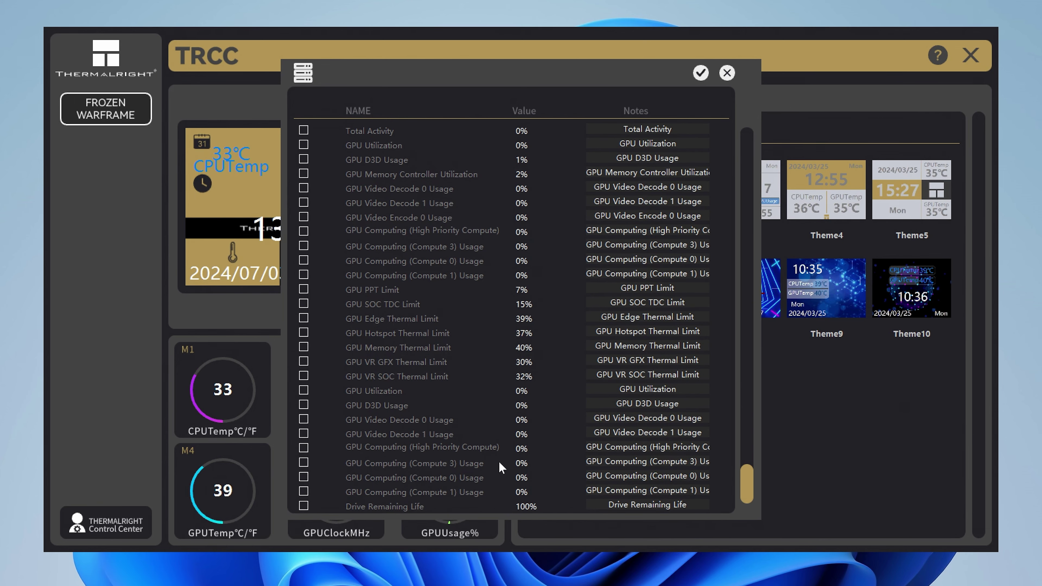
left_click(747, 186)
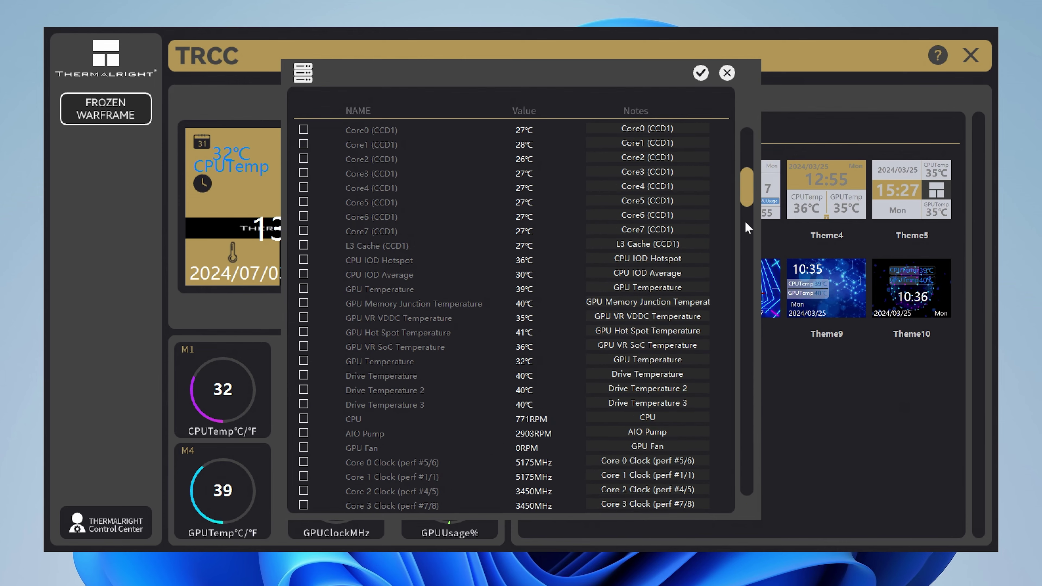
left_click_drag(747, 199, 746, 135)
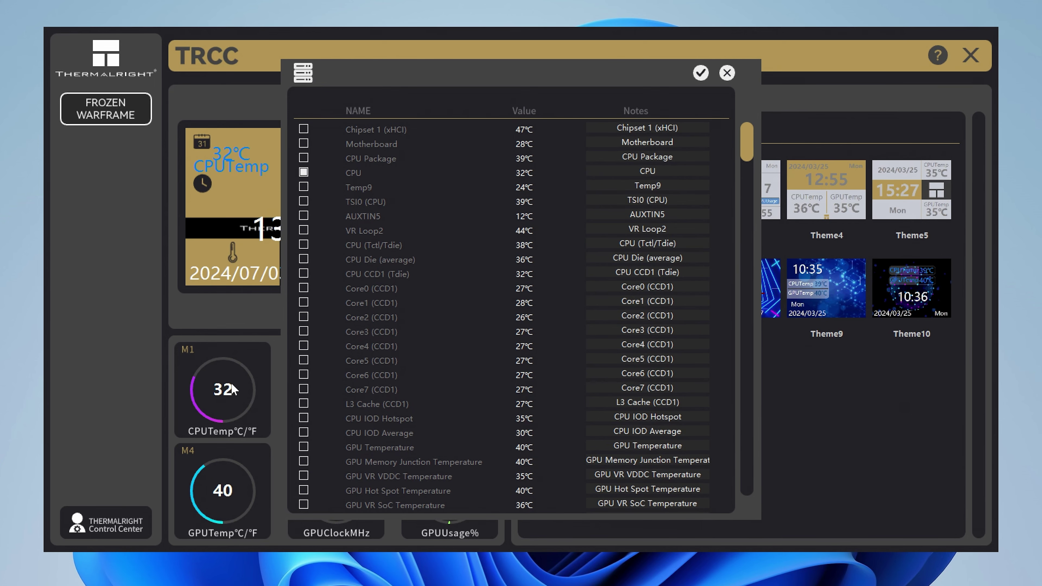
left_click(701, 74)
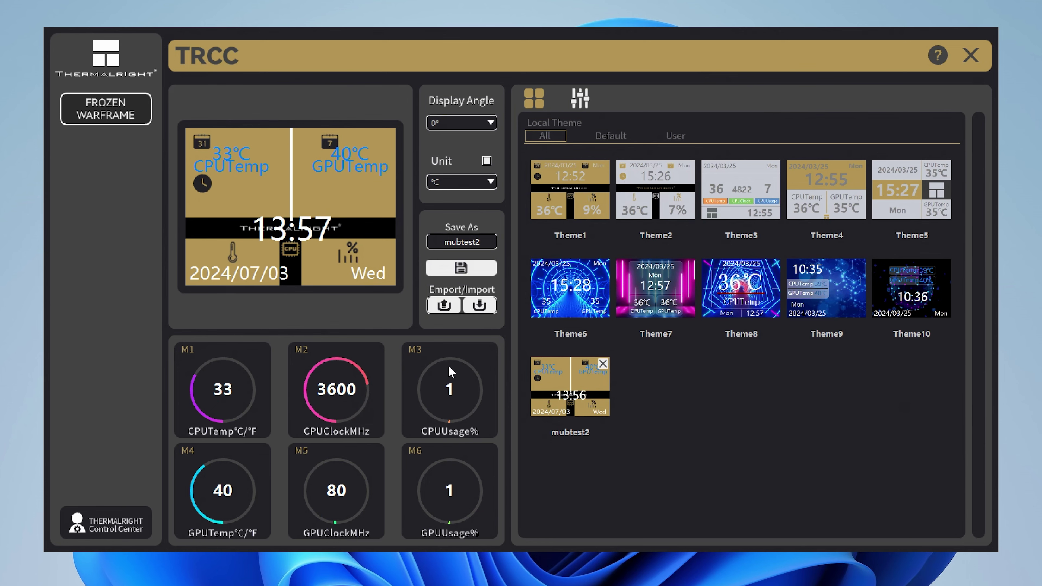
- Review the M2 and M3 gauge sensor lists without changes, then open the theme element settings
left_click(322, 390)
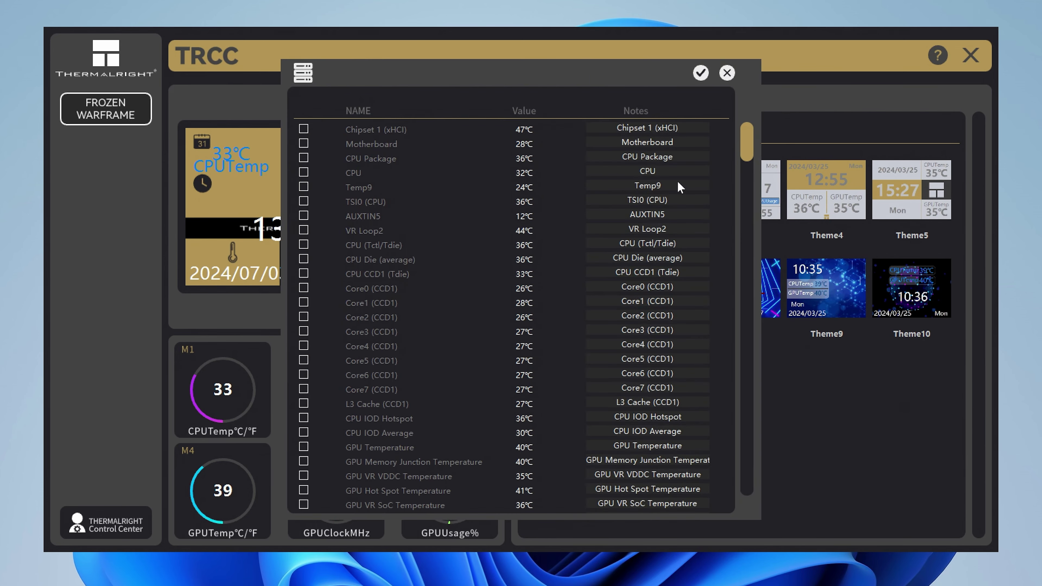
left_click(727, 74)
left_click(440, 396)
left_click(726, 74)
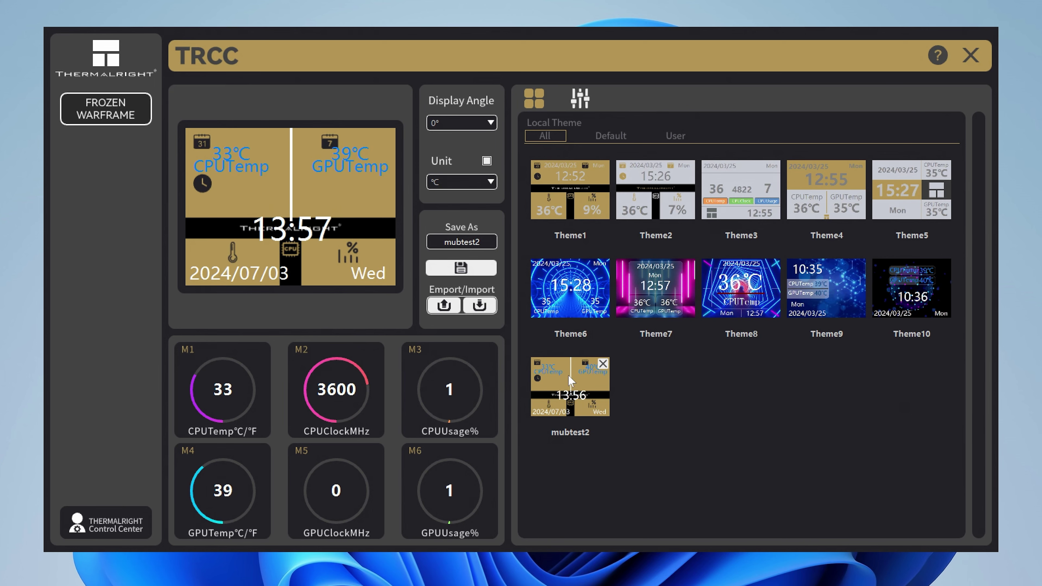
left_click(577, 103)
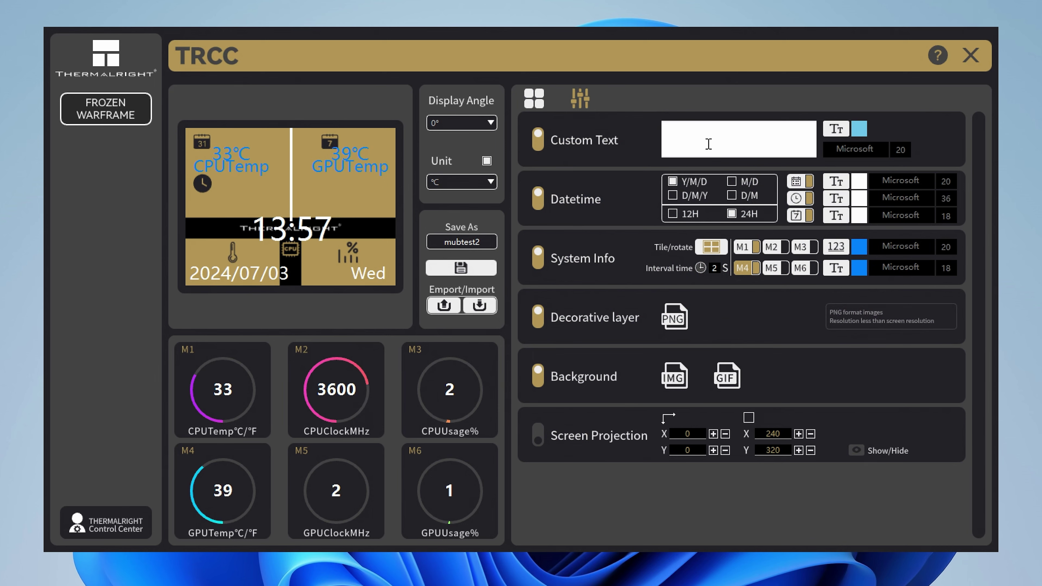
- Add a custom text caption with the channel name in Franklin Gothic Bold
left_click(707, 134)
type("mi")
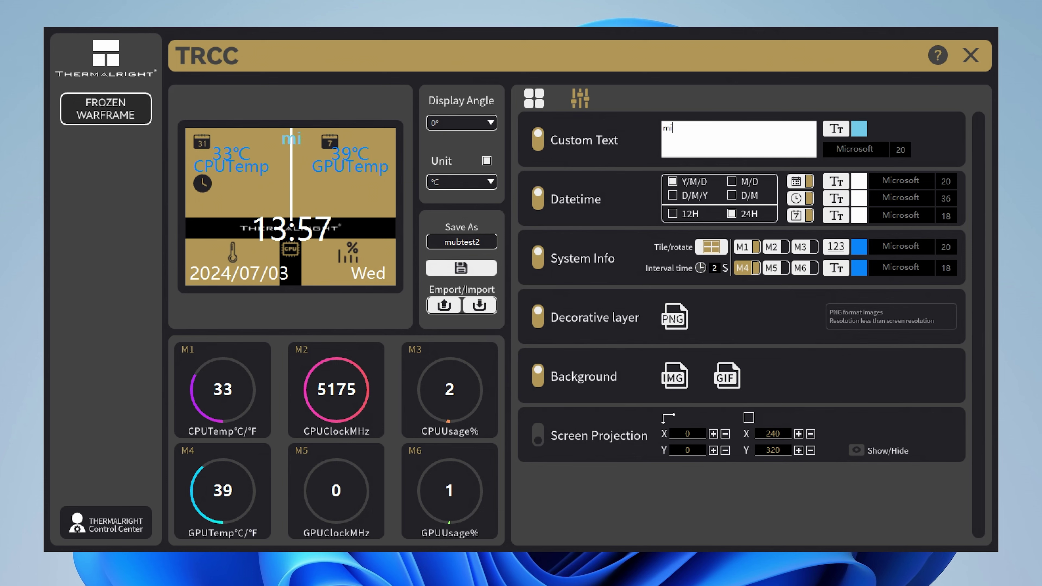
type("kesunboxing")
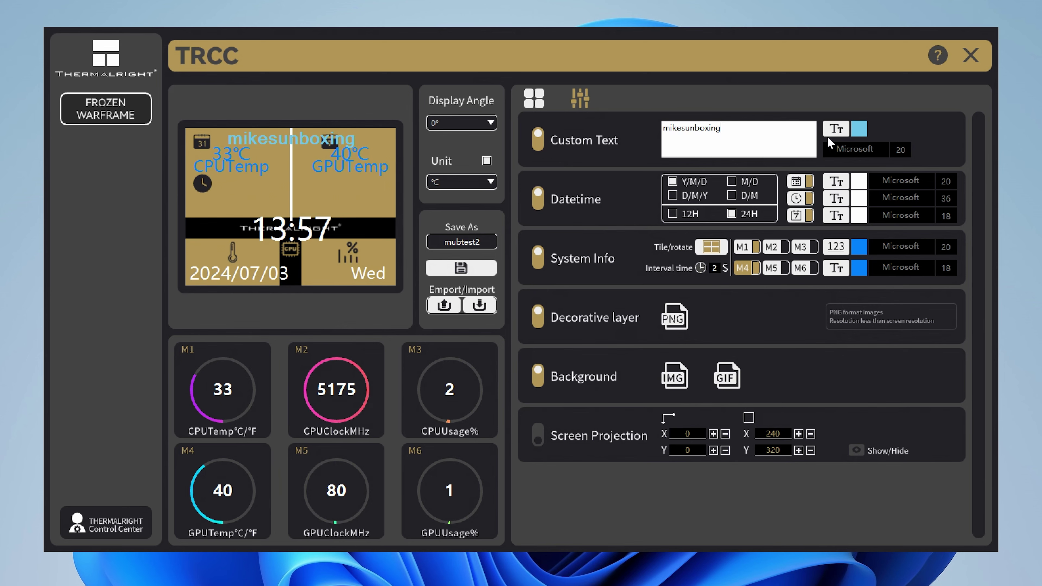
left_click(835, 132)
scroll(426, 181, "up", 5)
left_click(421, 159)
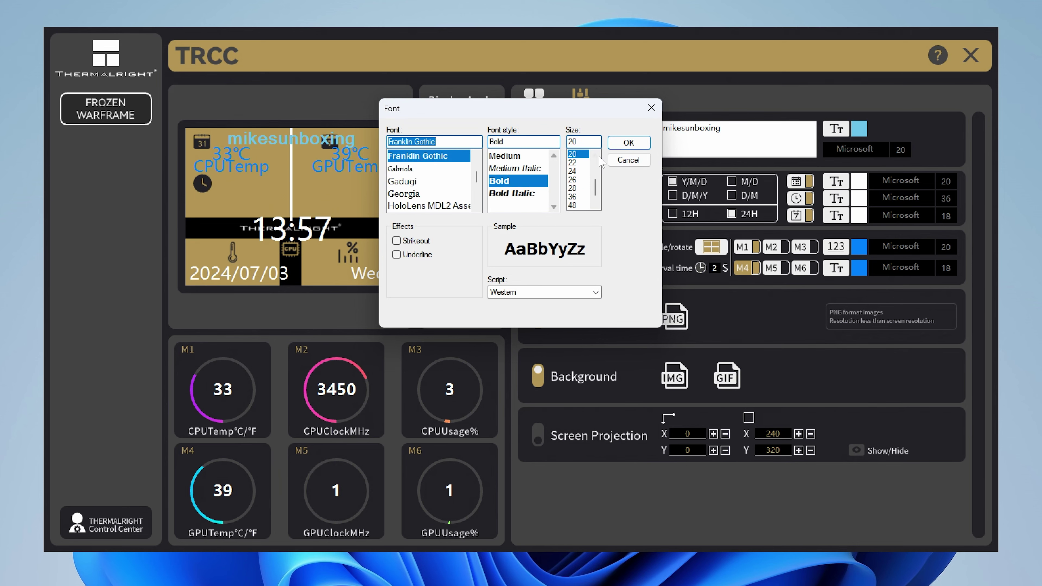
left_click(628, 143)
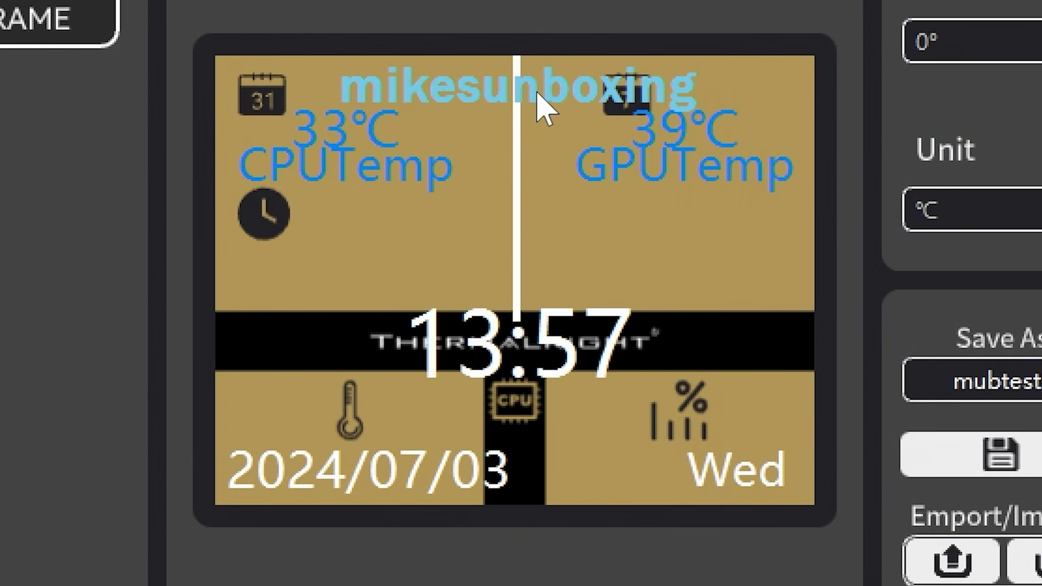
- Move the caption to mid-screen, lower the CPU and GPU temperature labels, and raise the date
left_click_drag(538, 93, 536, 255)
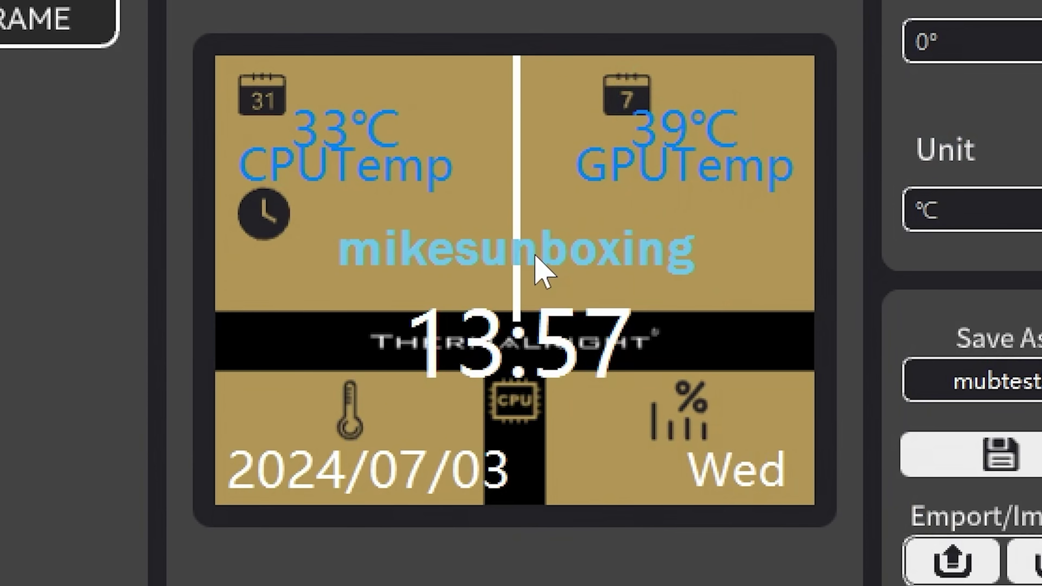
left_click_drag(393, 176, 392, 191)
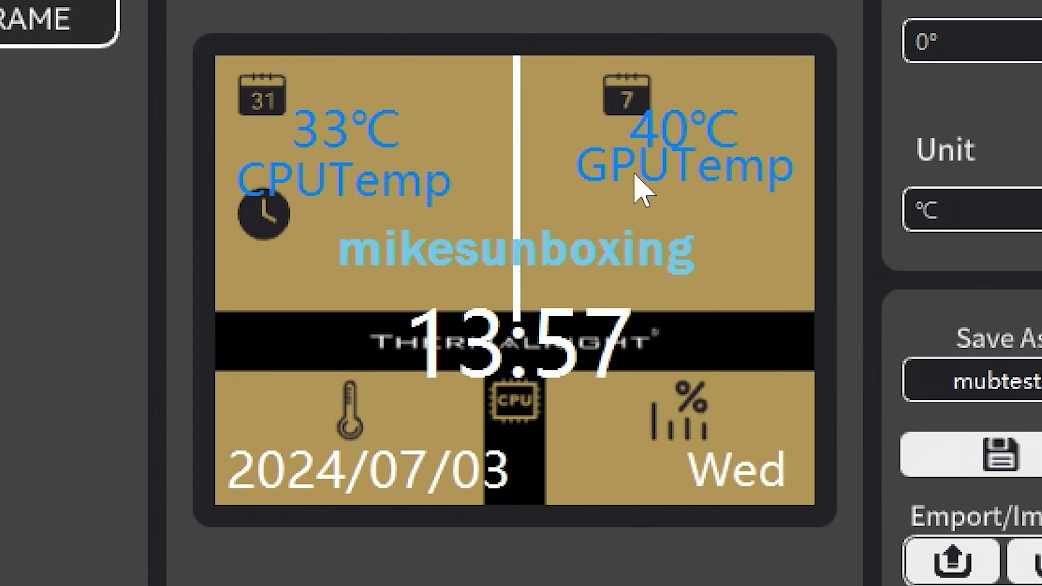
left_click_drag(643, 188, 634, 206)
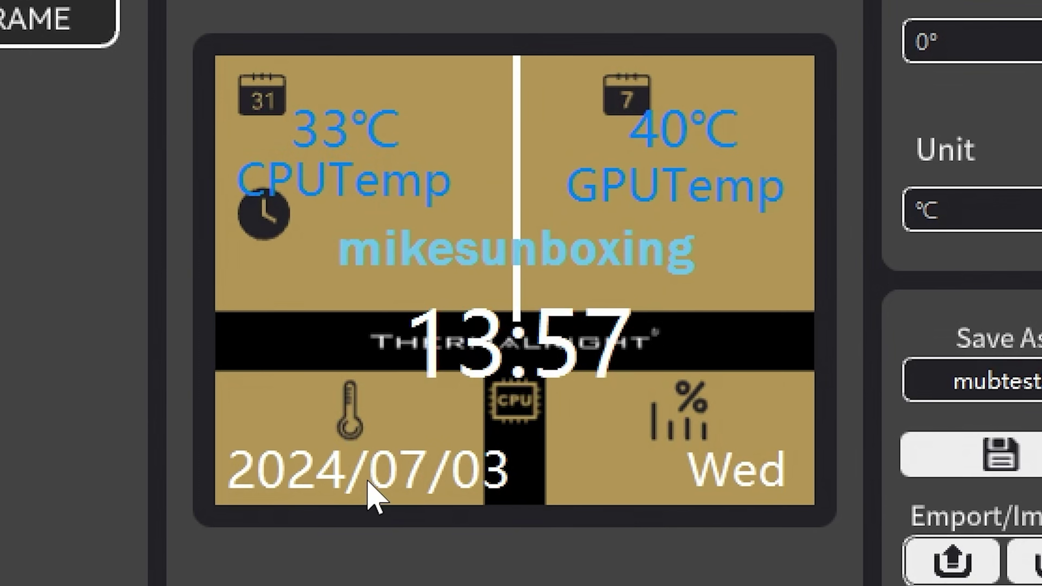
left_click_drag(366, 479, 363, 466)
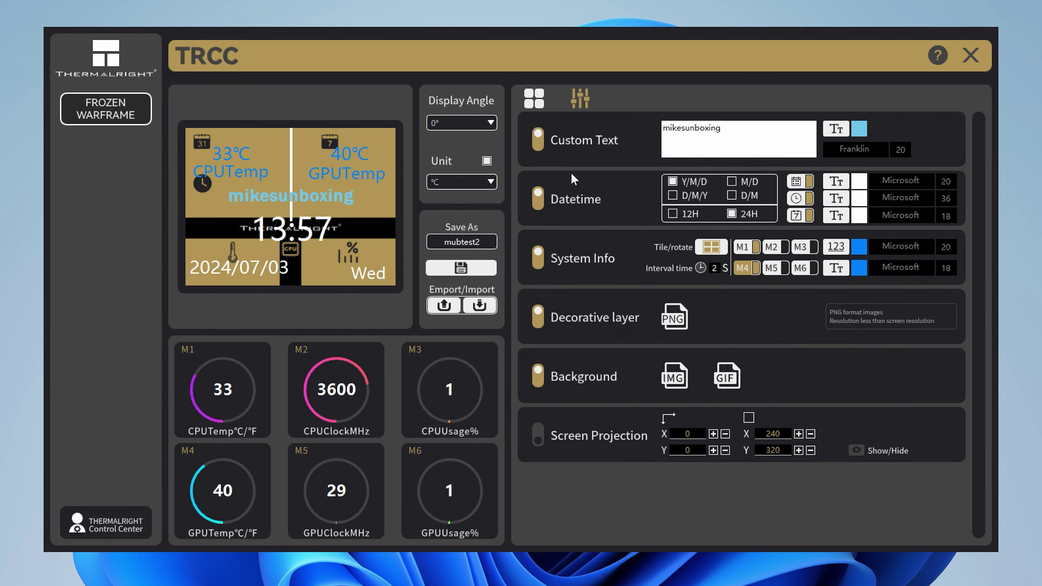
- Toggle Custom Text and Datetime off and back on, then set the date to D/M format
left_click(540, 138)
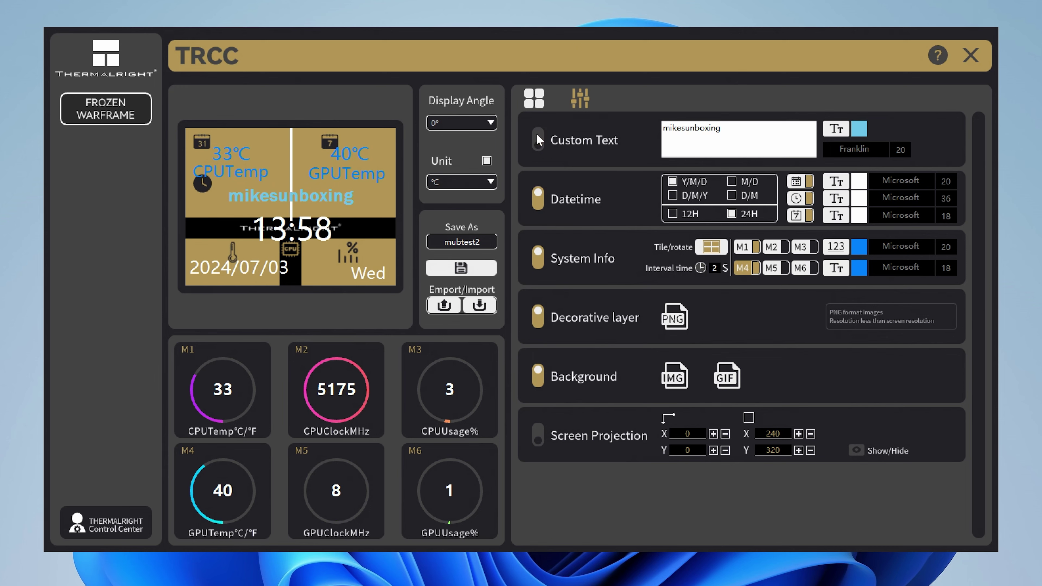
left_click(539, 134)
left_click(539, 199)
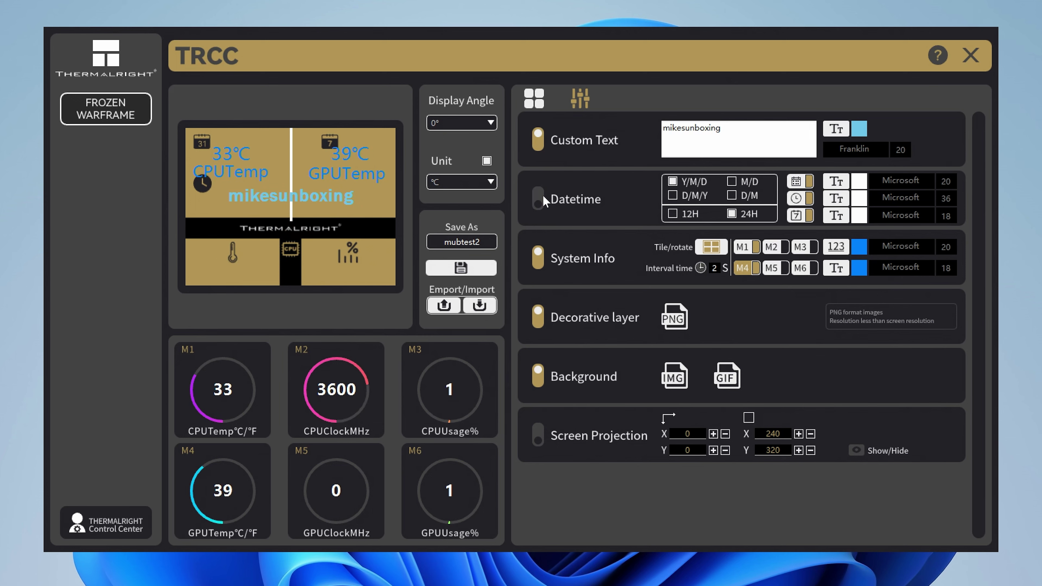
left_click(543, 196)
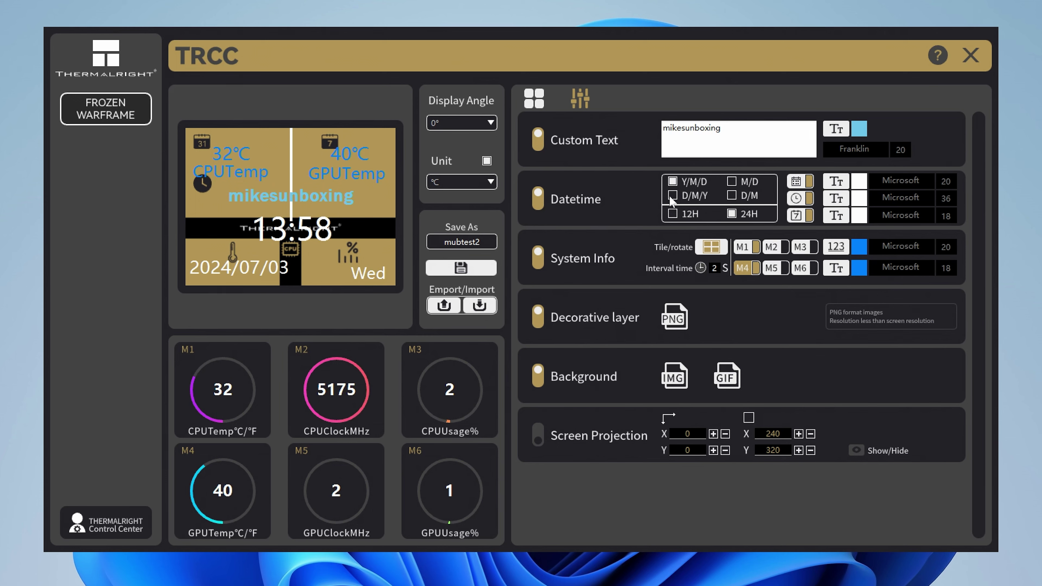
left_click(733, 196)
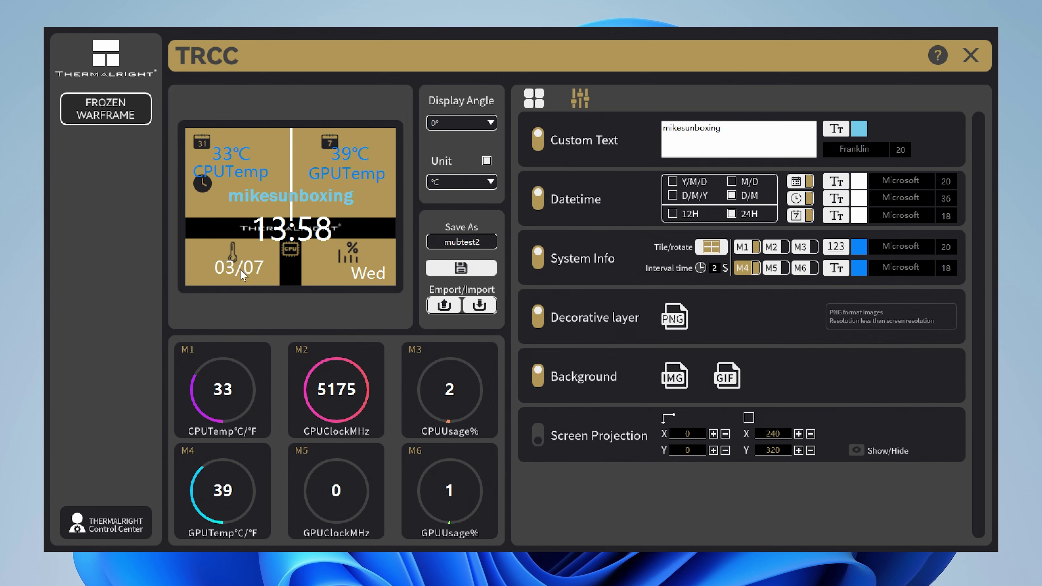
- Move the GPU temperature label down-left and the 03/07 date to the top-right
left_click_drag(239, 279, 232, 276)
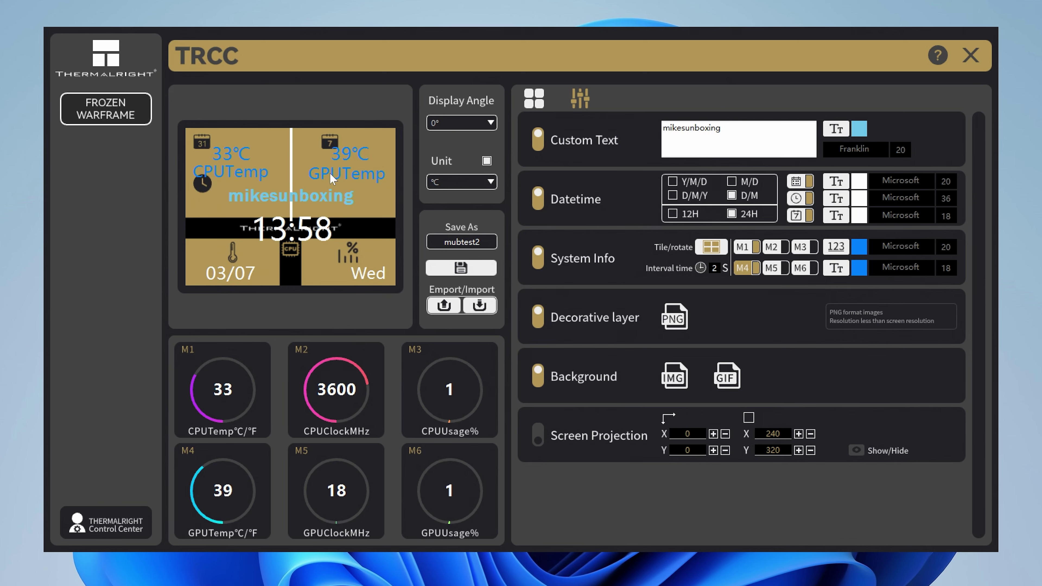
left_click_drag(330, 172, 242, 220)
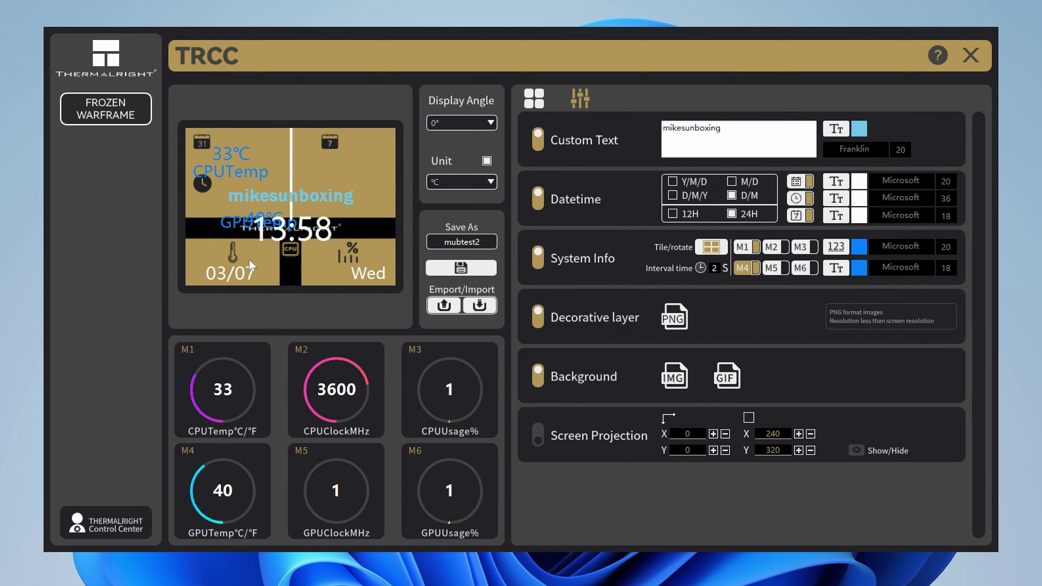
left_click_drag(248, 259, 343, 170)
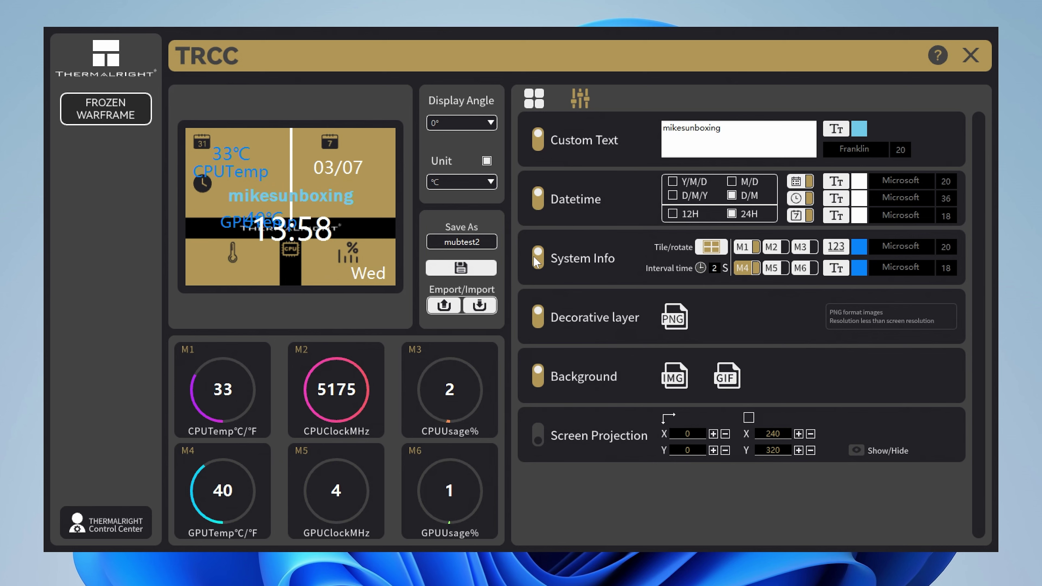
- Set System Info to rotate with M2, M3 and M5 (CPU clock, CPU usage, GPU clock), then hide it
left_click(710, 249)
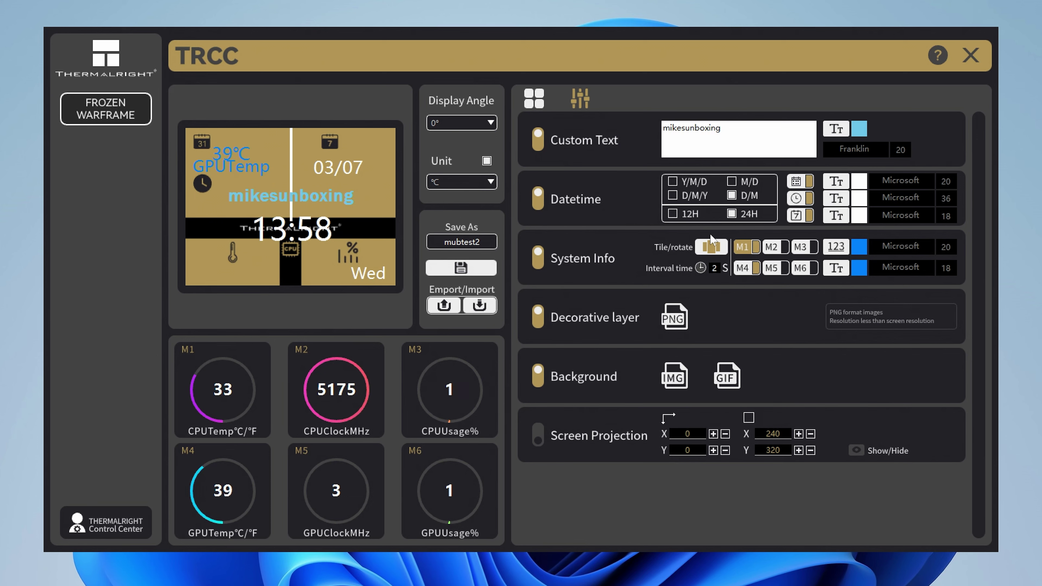
left_click(783, 248)
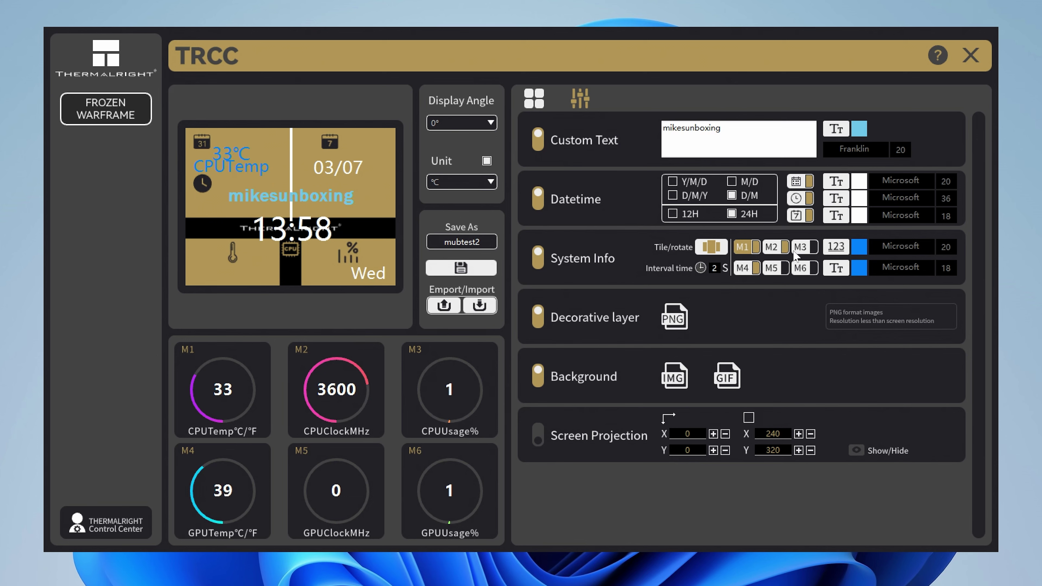
left_click(811, 247)
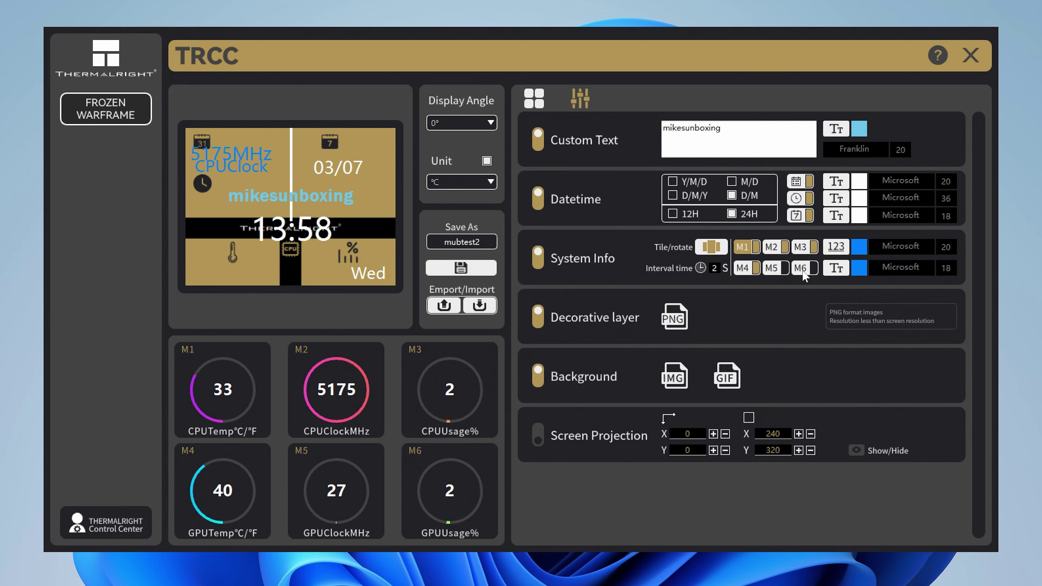
left_click(783, 269)
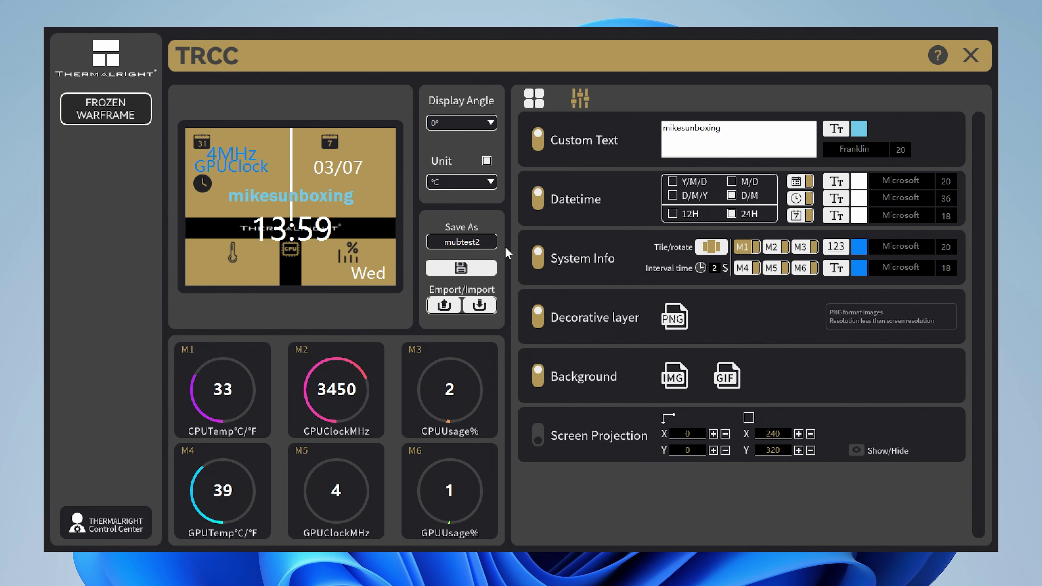
left_click(540, 254)
- Turn off the decorative layer, background and custom text, re-show System Info, and centre its value and label
left_click(540, 315)
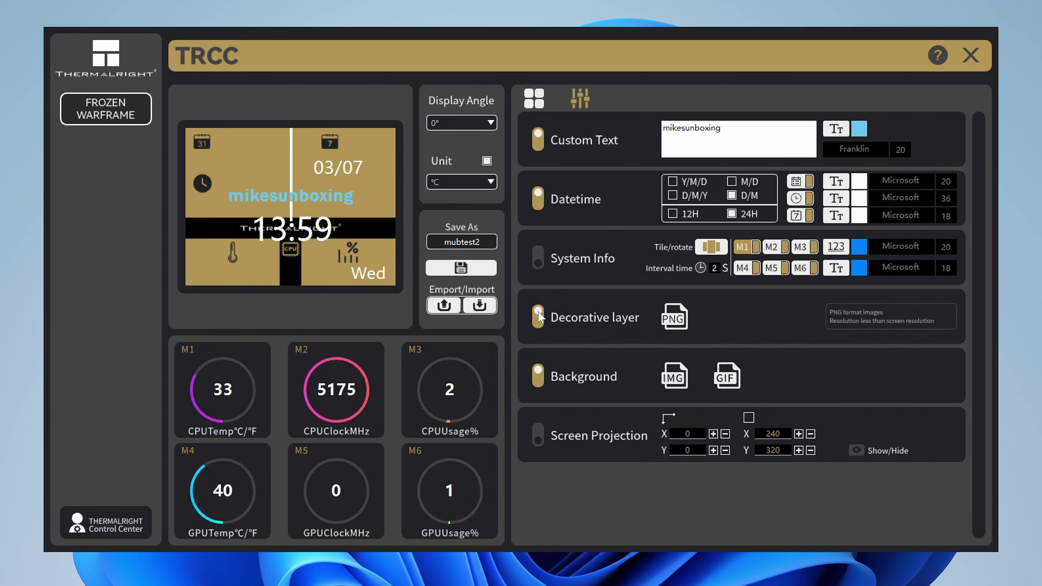
left_click(539, 374)
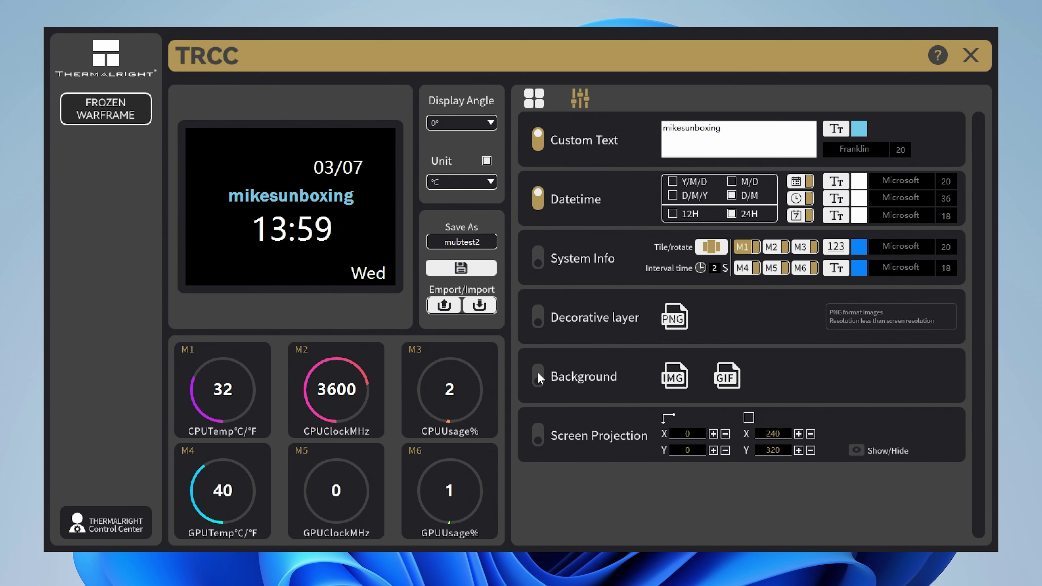
left_click(538, 141)
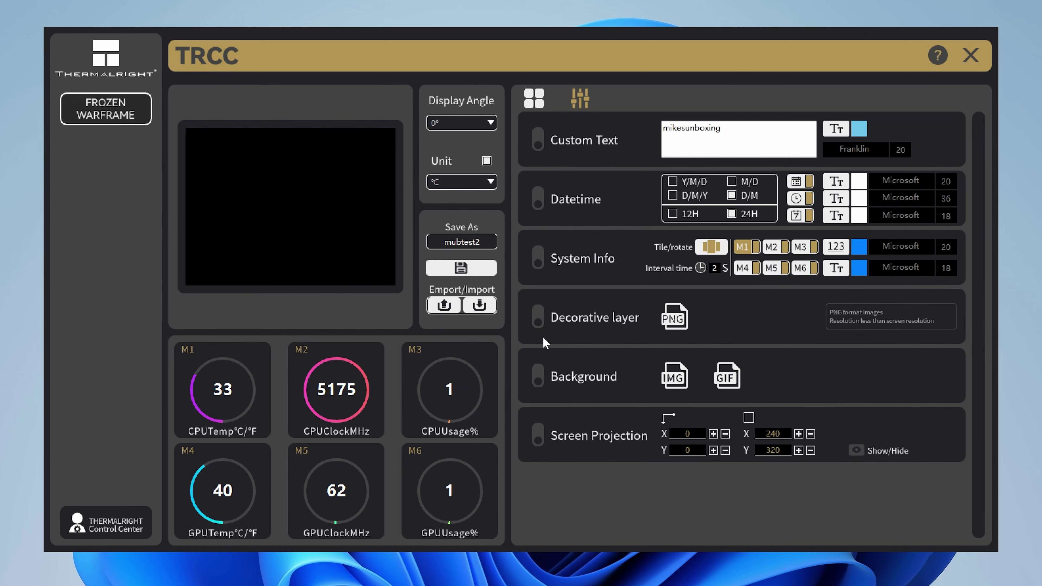
left_click(539, 258)
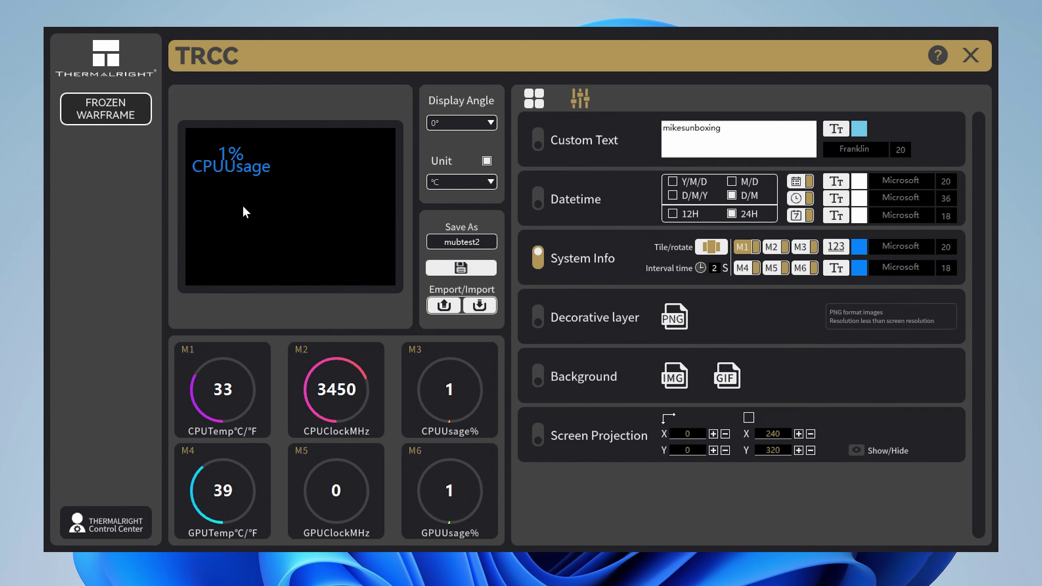
left_click_drag(224, 172, 286, 242)
left_click_drag(232, 161, 294, 203)
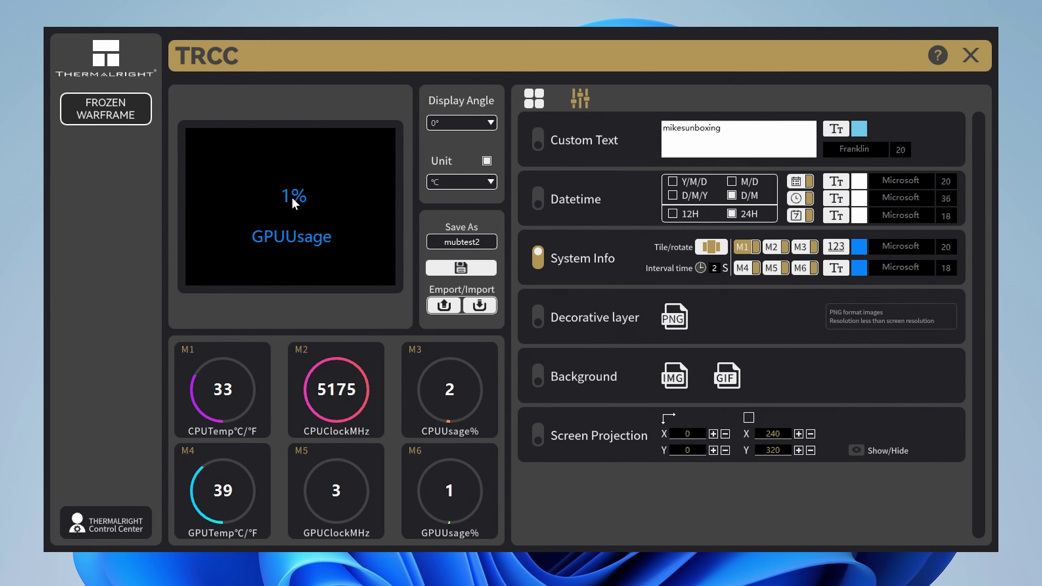
- Set the System Info reading font size to 48
left_click(835, 268)
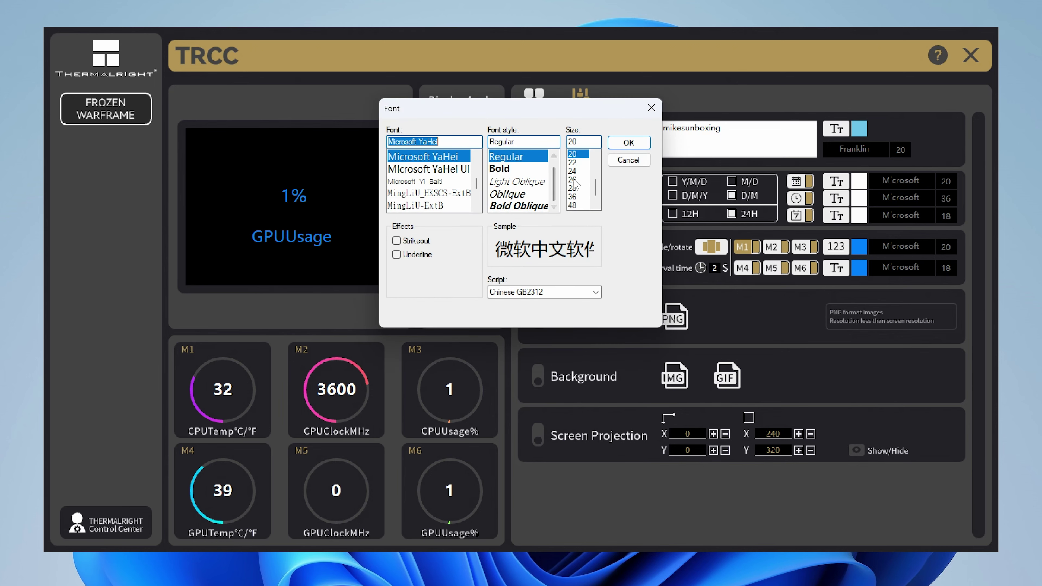
left_click(577, 205)
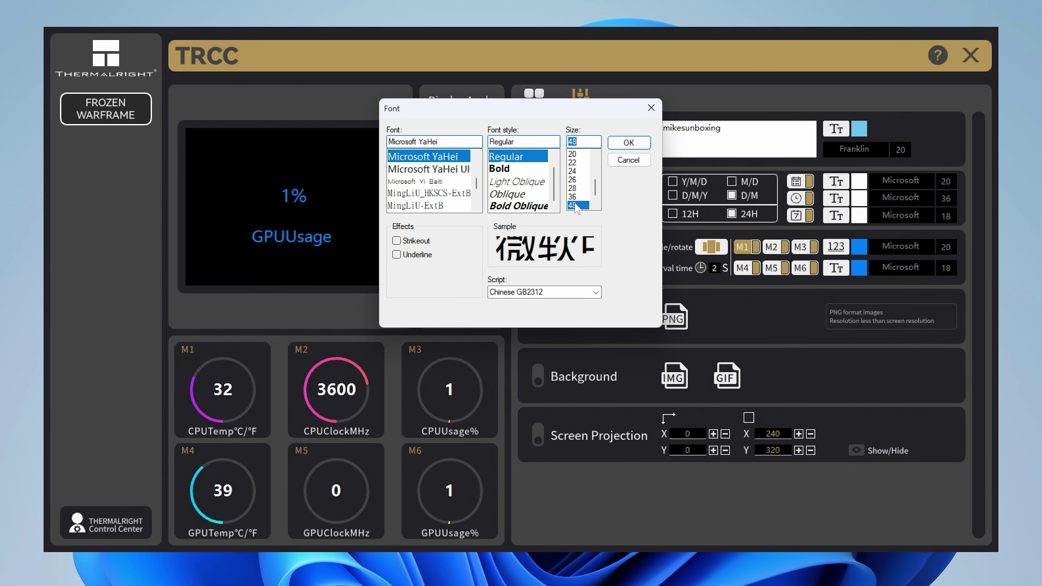
left_click(631, 143)
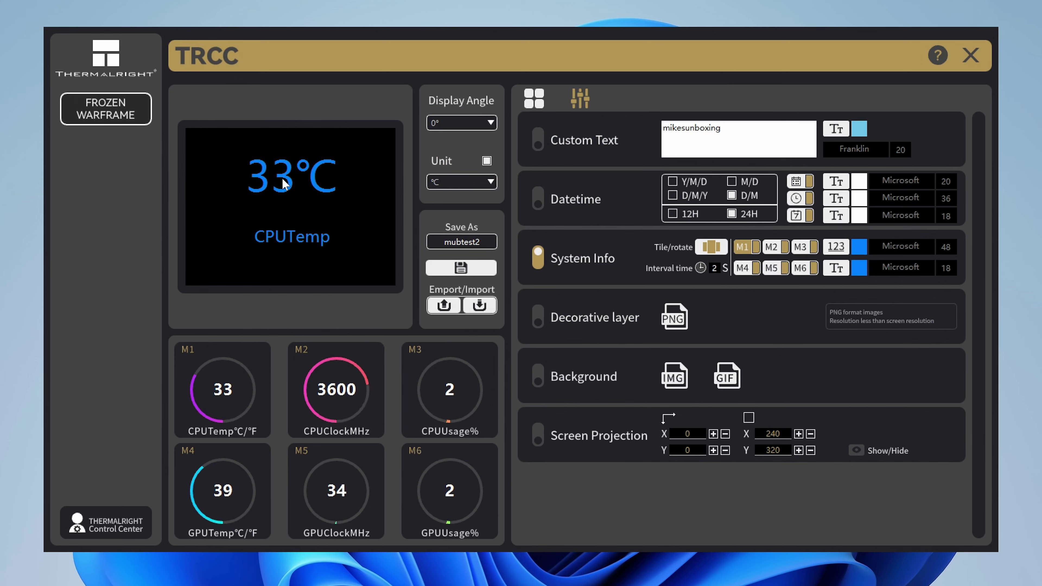
- Set the System Info label font size to 28
left_click(836, 269)
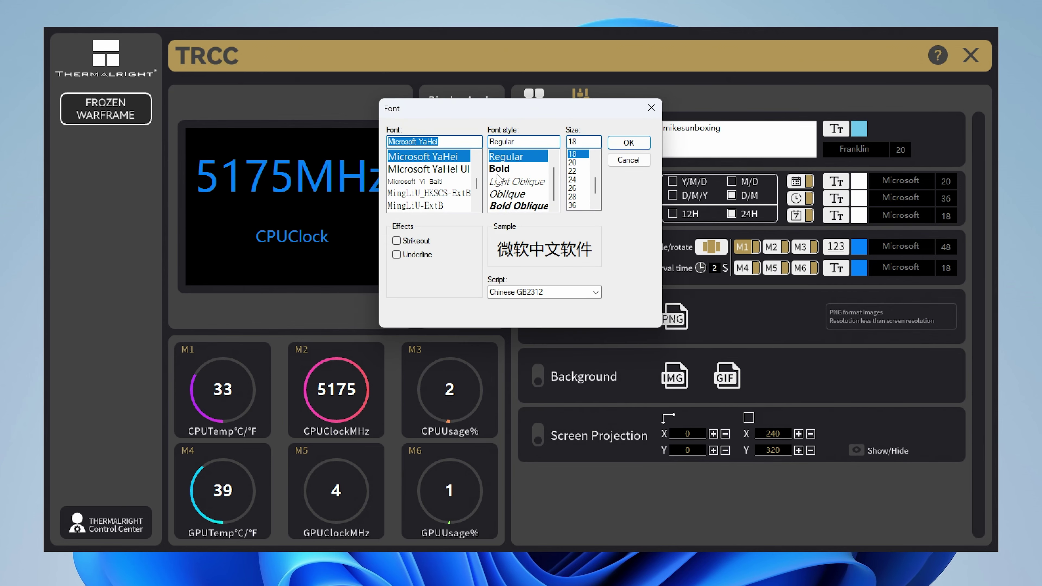
left_click(574, 196)
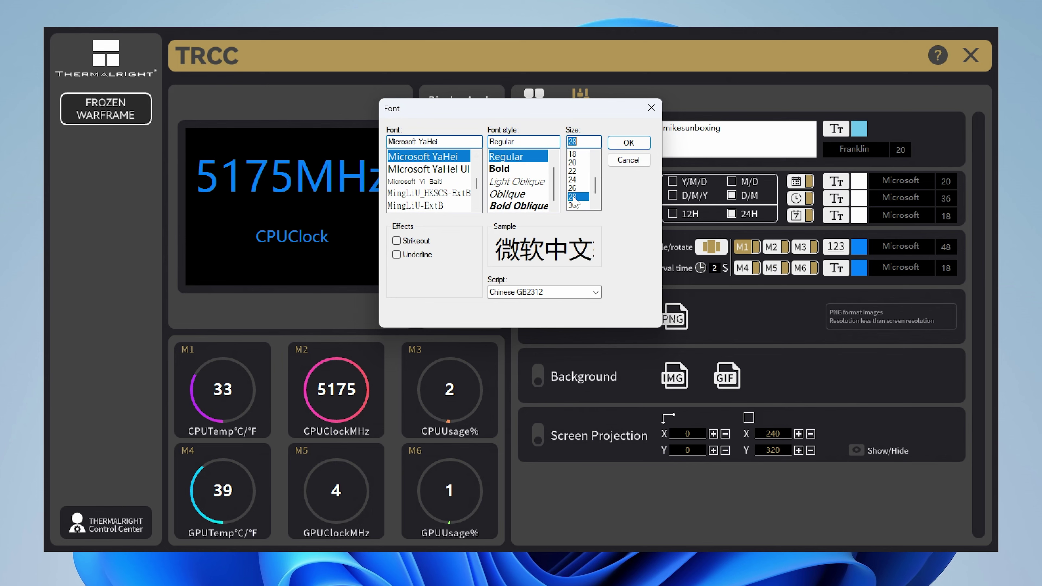
left_click(624, 146)
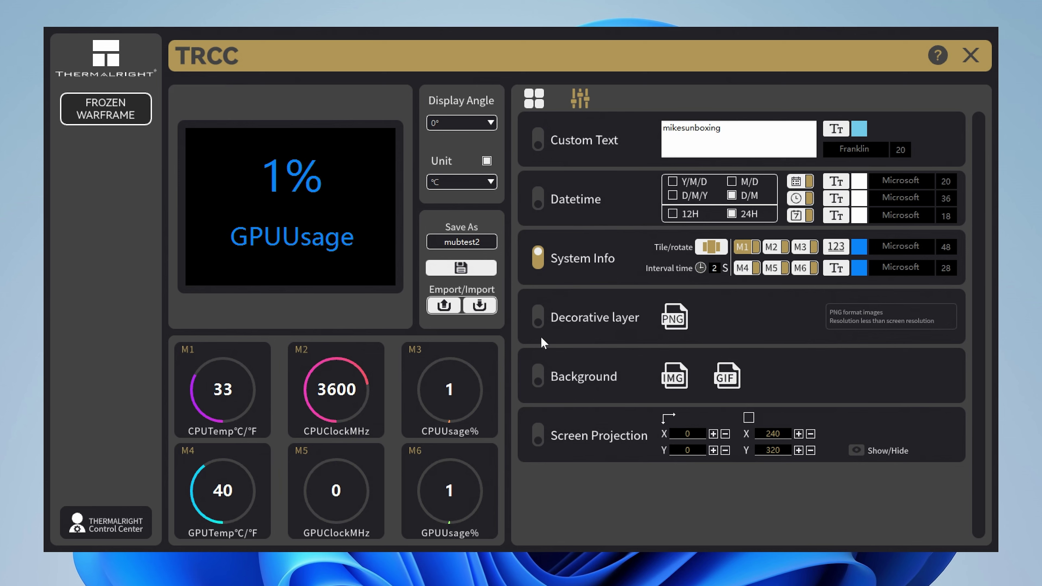
left_click(538, 376)
left_click(537, 374)
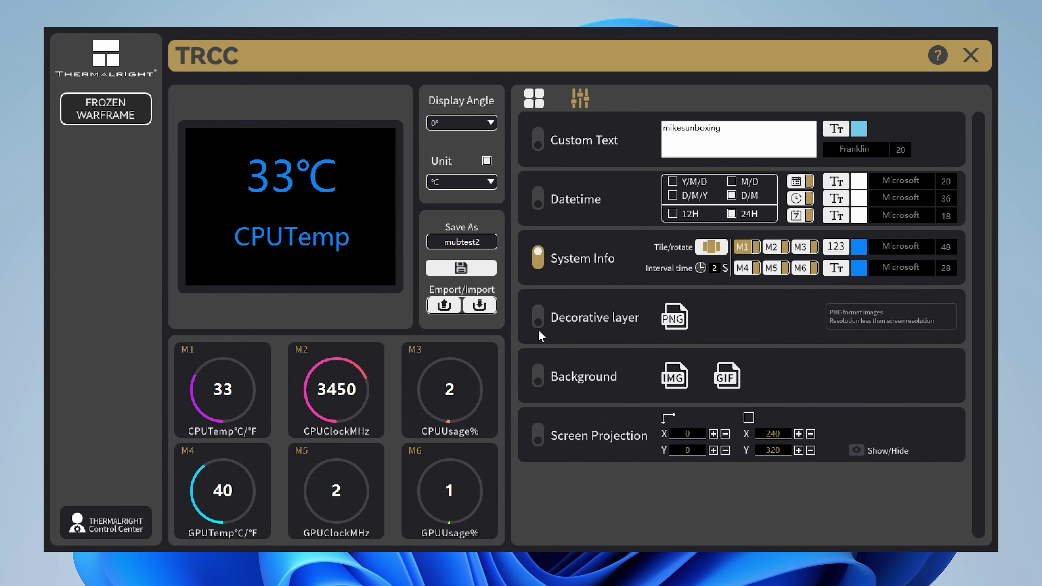
left_click(537, 318)
left_click(537, 319)
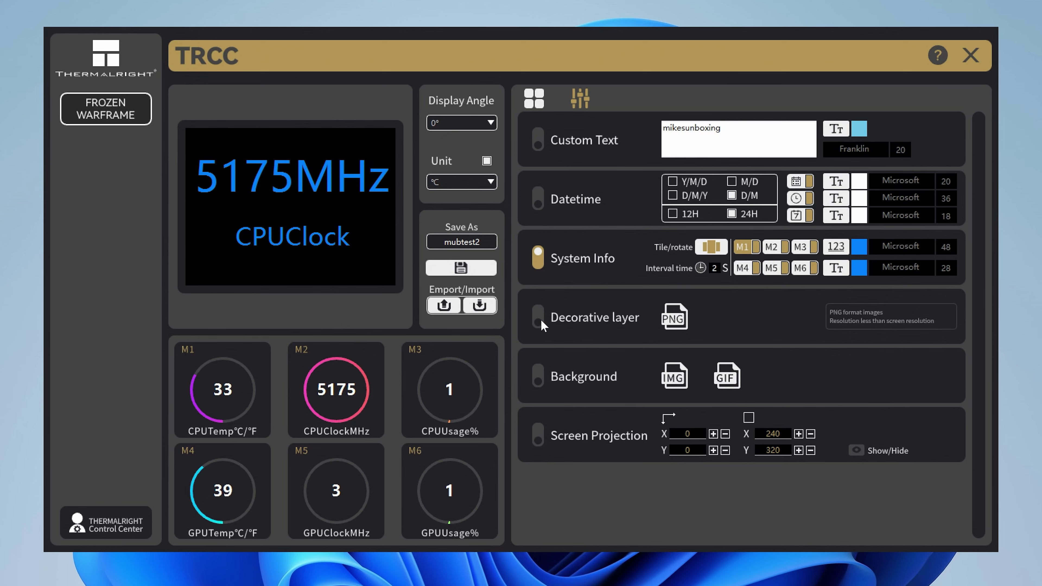
left_click(674, 319)
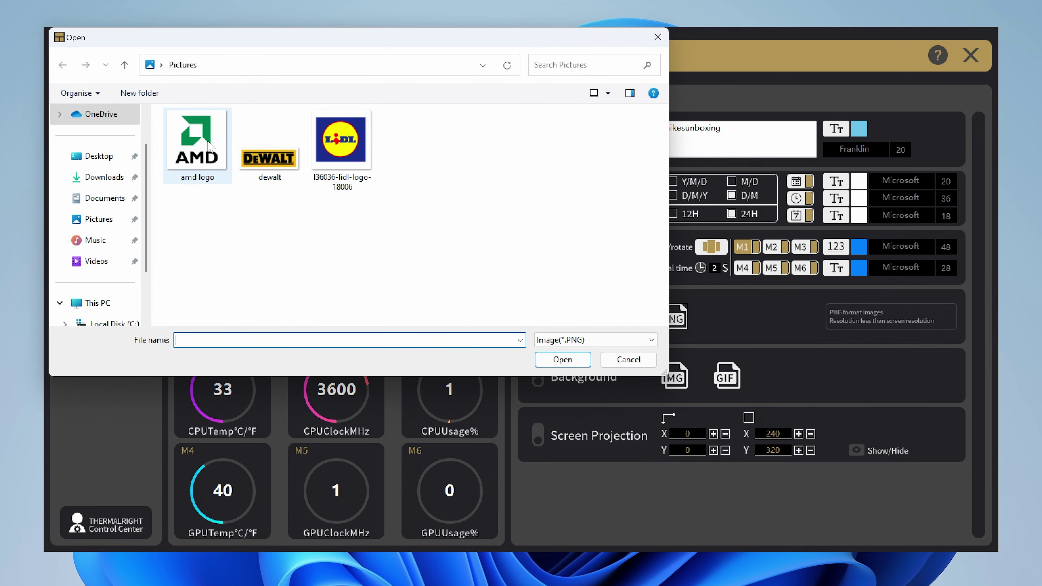
left_click(199, 146)
left_click(563, 360)
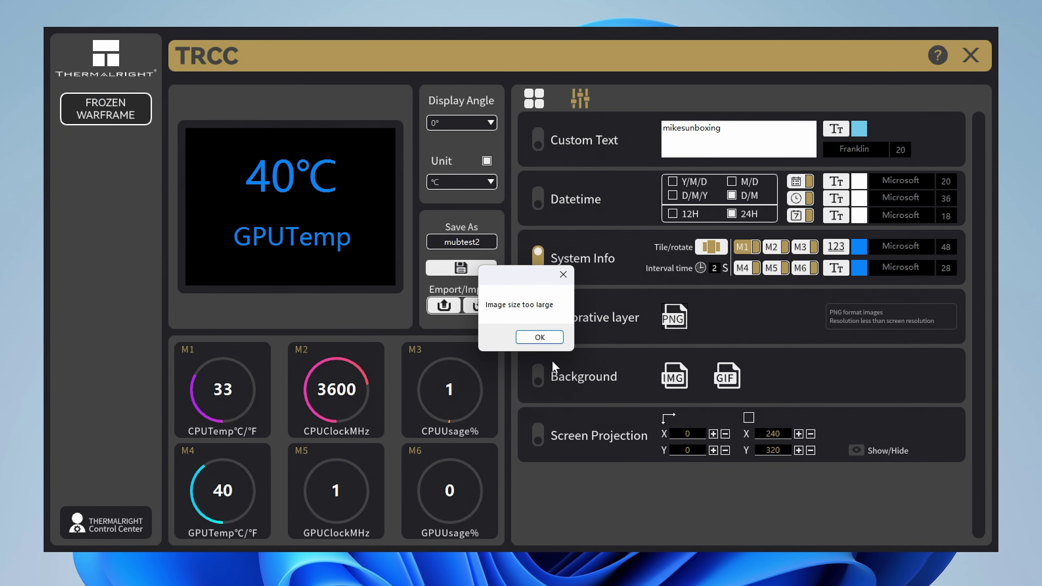
left_click(540, 337)
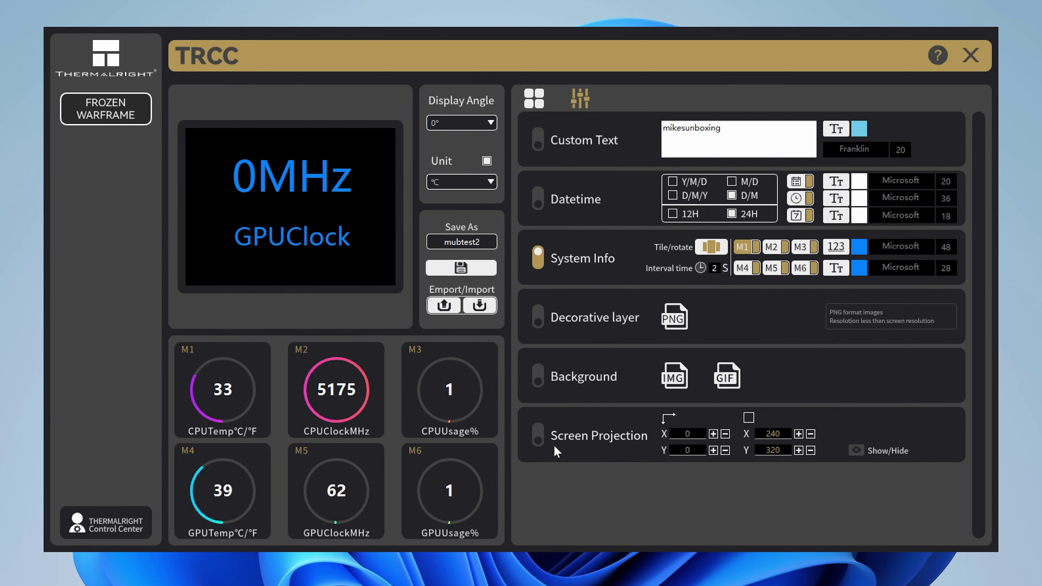
- Enable Screen Projection with offset X 1631, Y 860 and show the capture area
left_click(537, 435)
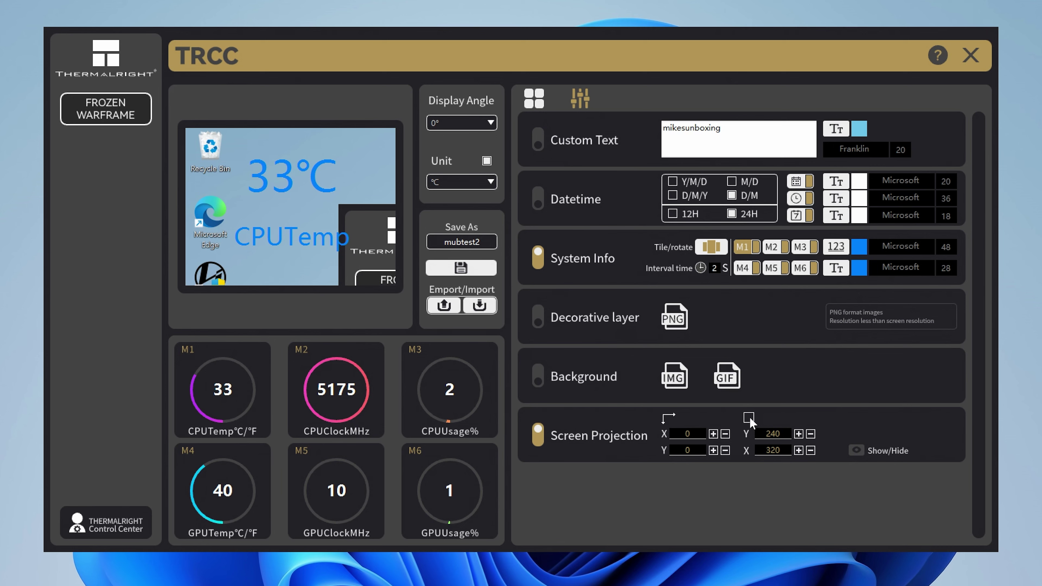
left_click(714, 434)
left_click(714, 434)
left_click(714, 434)
left_click(714, 434)
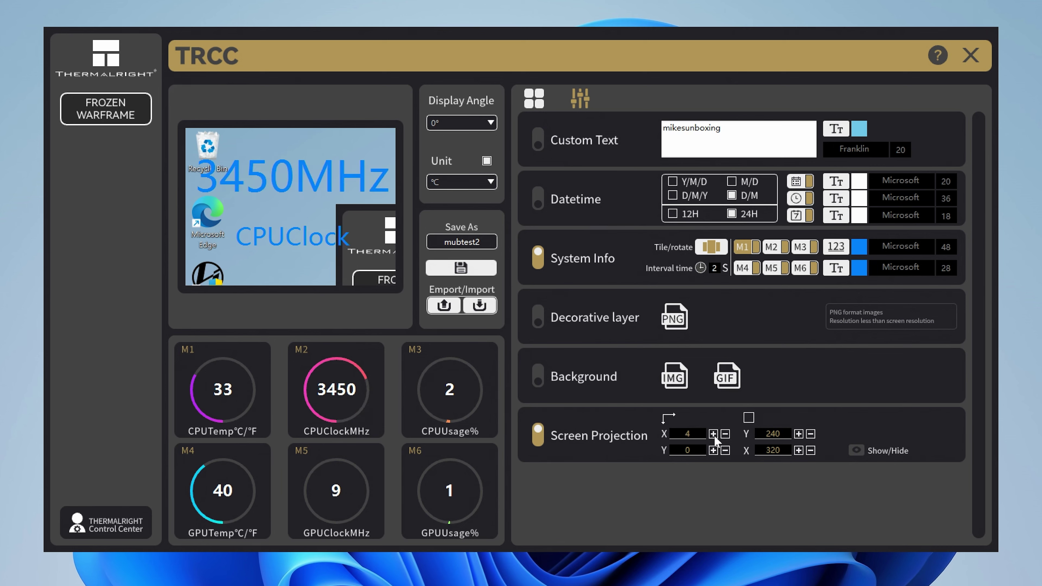
left_click(714, 434)
left_click(714, 434)
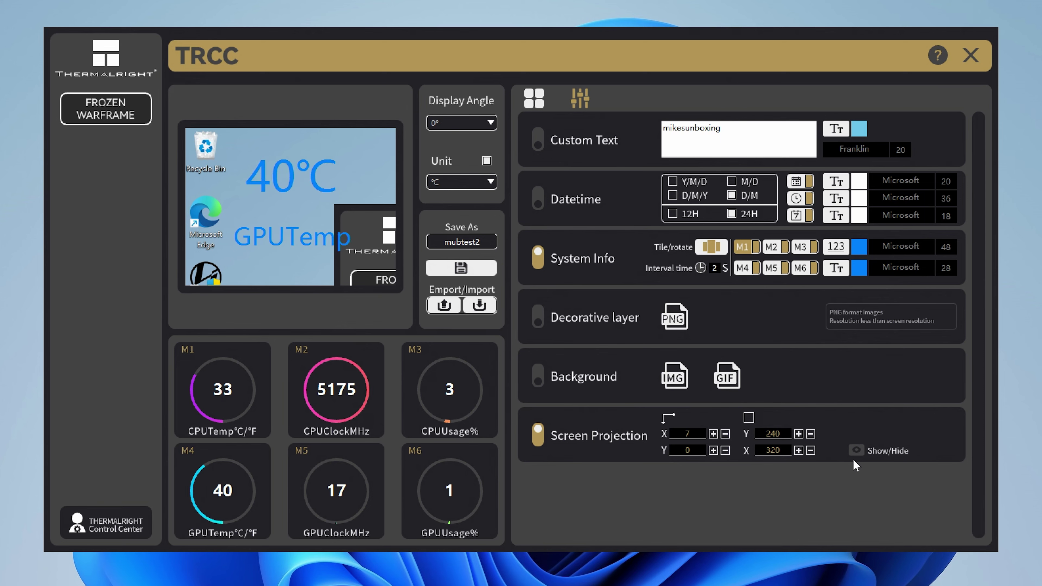
left_click(857, 451)
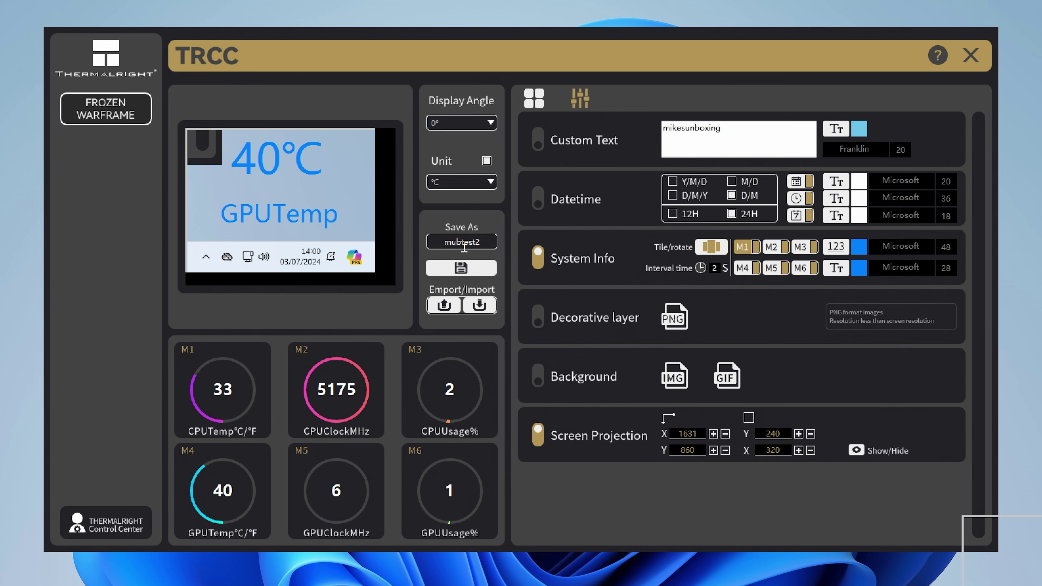
left_click(534, 101)
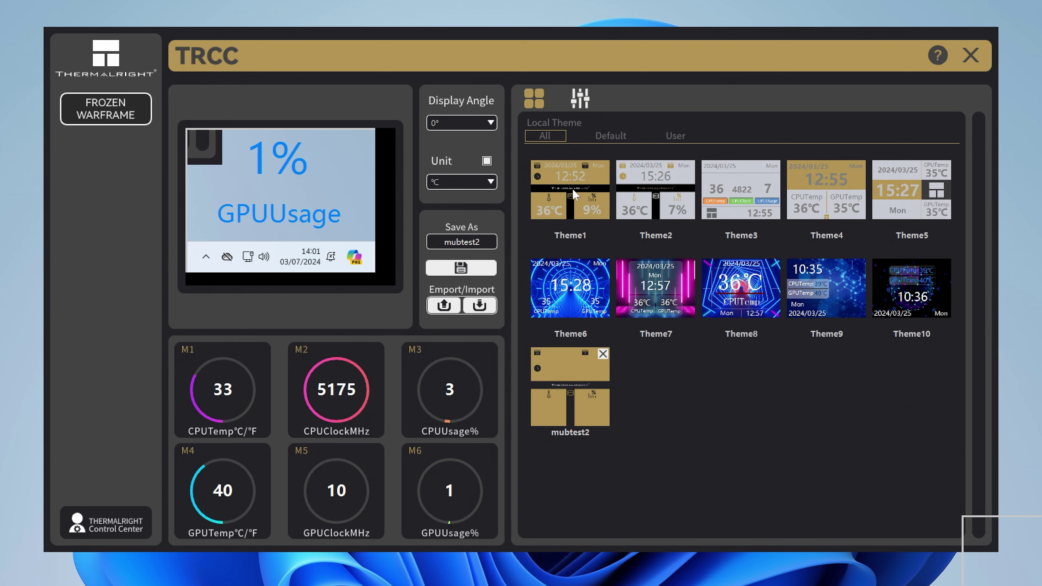
- Preview Theme1 through Theme5, then load Theme6 and open its element settings
left_click(580, 197)
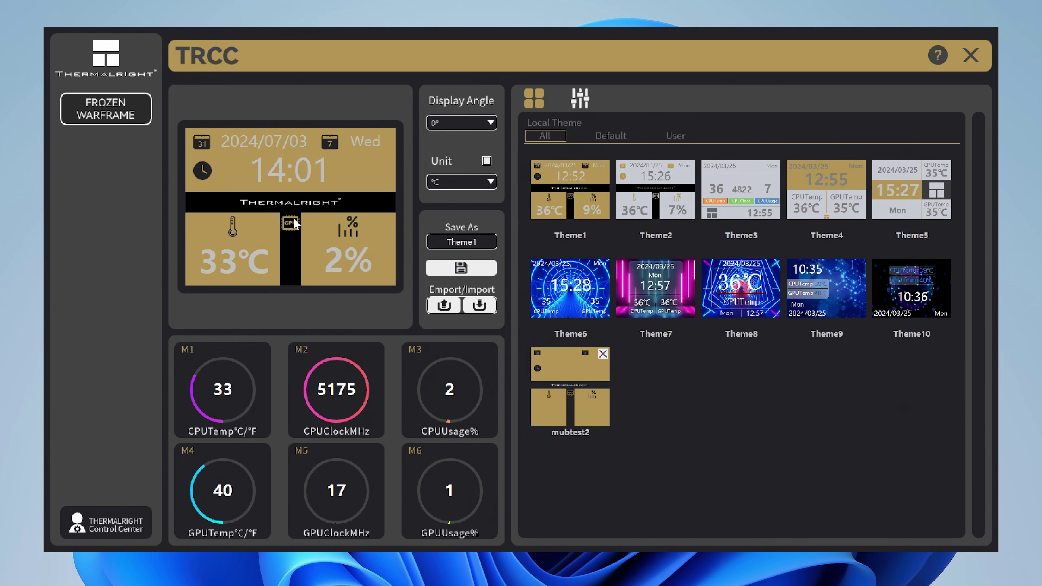
left_click(661, 195)
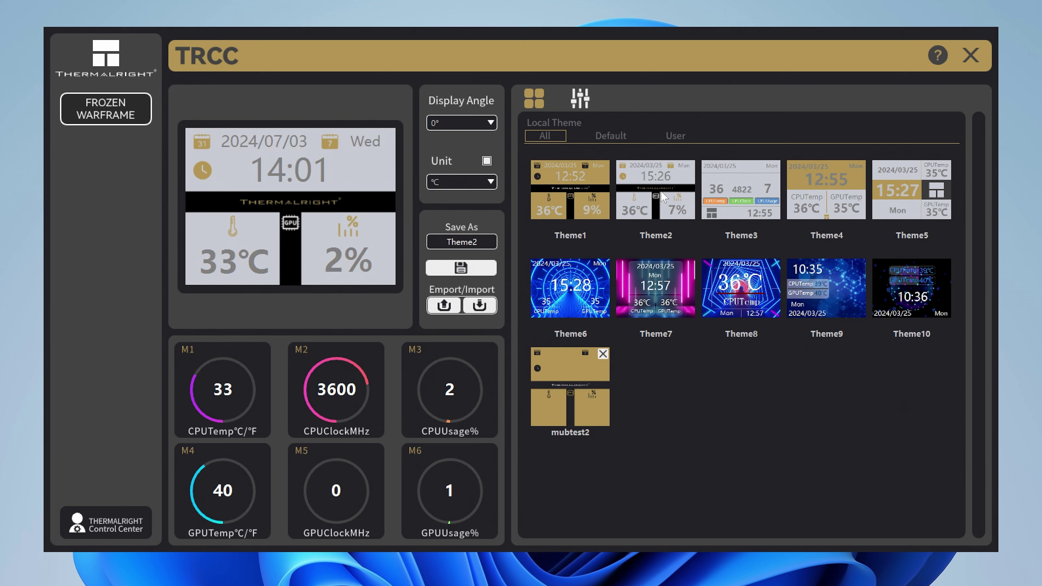
left_click(724, 193)
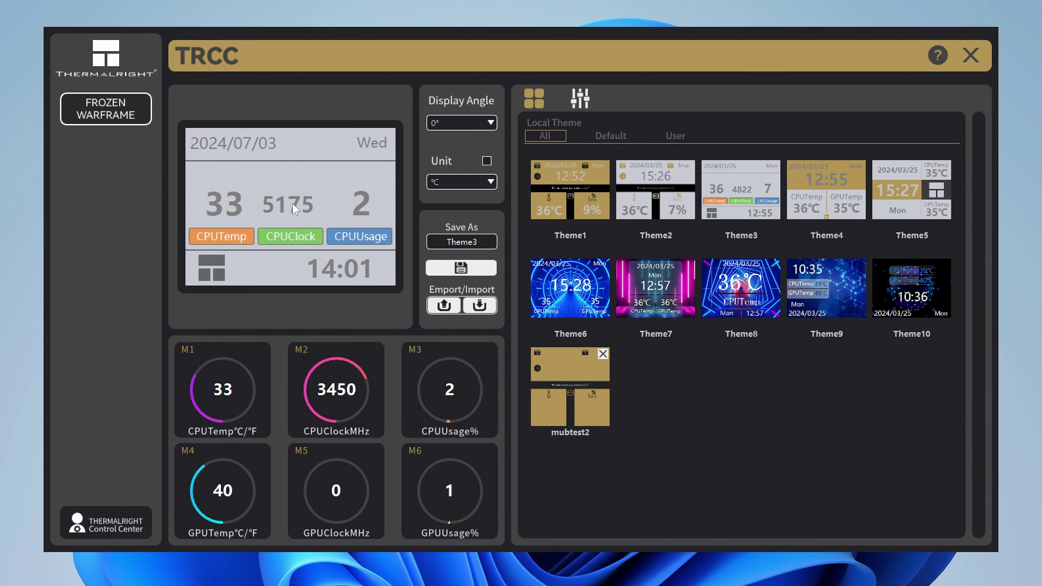
left_click(806, 180)
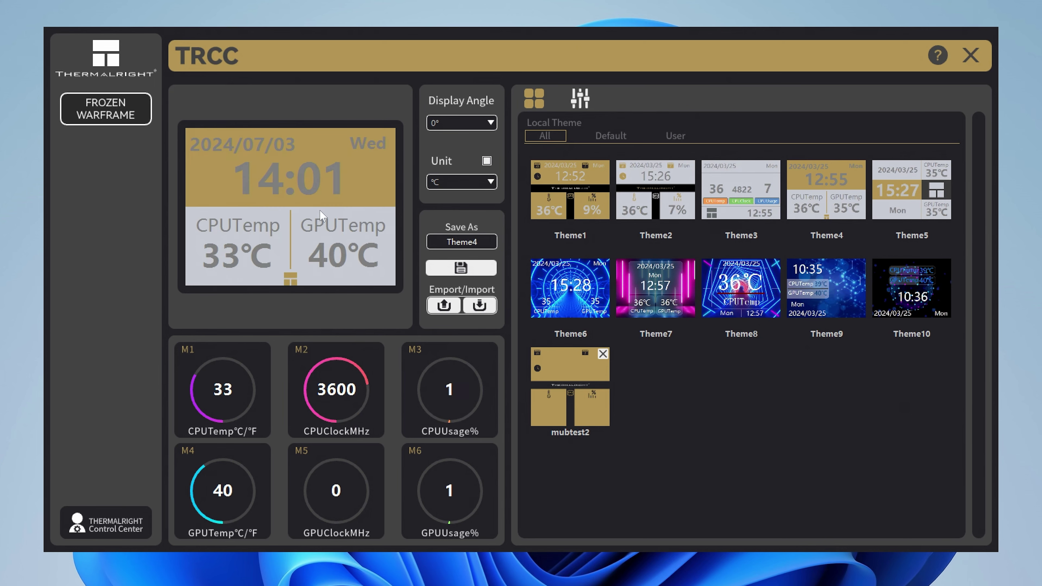
left_click(907, 196)
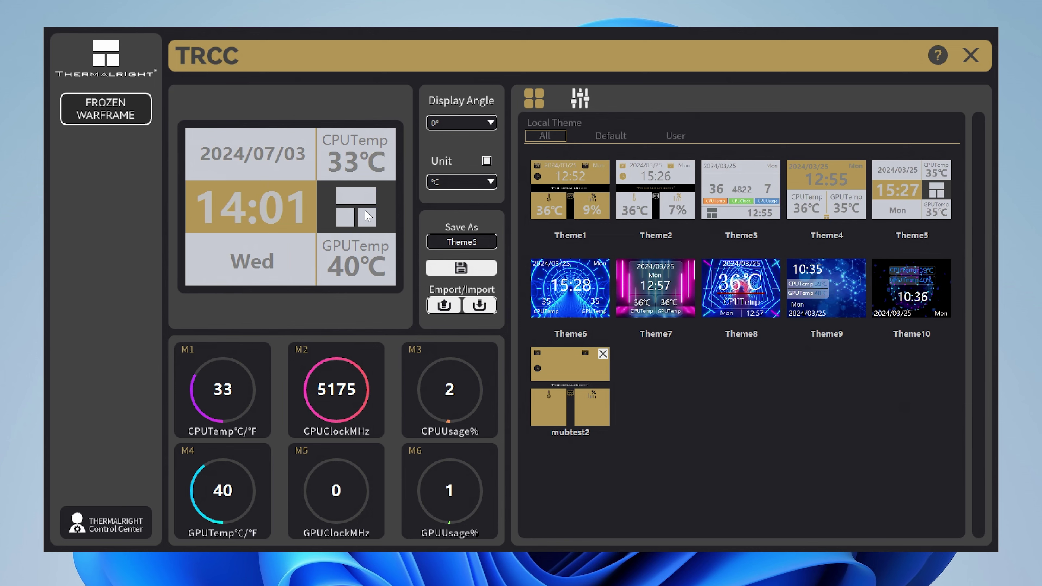
left_click(570, 284)
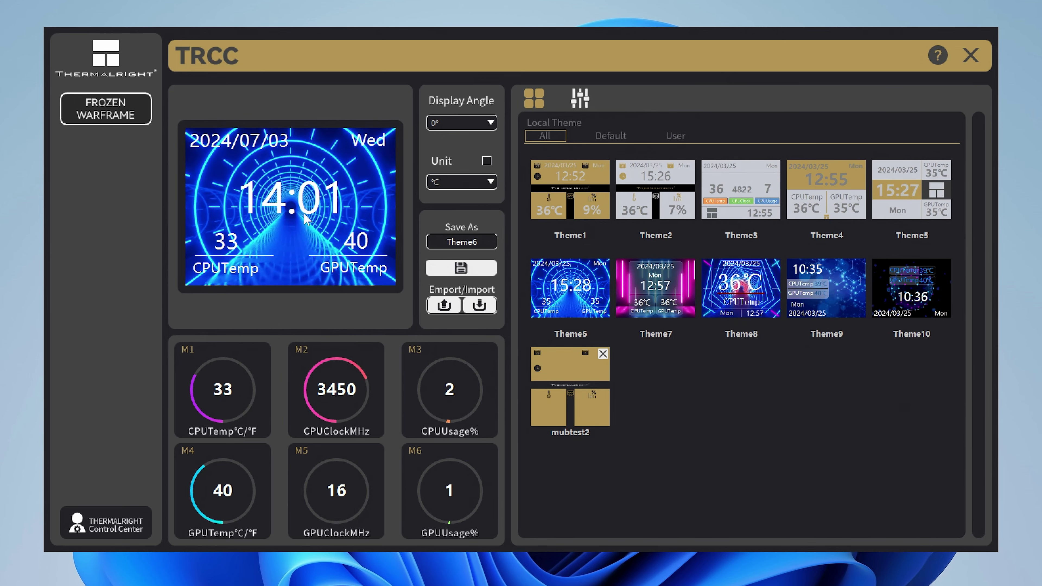
left_click(580, 98)
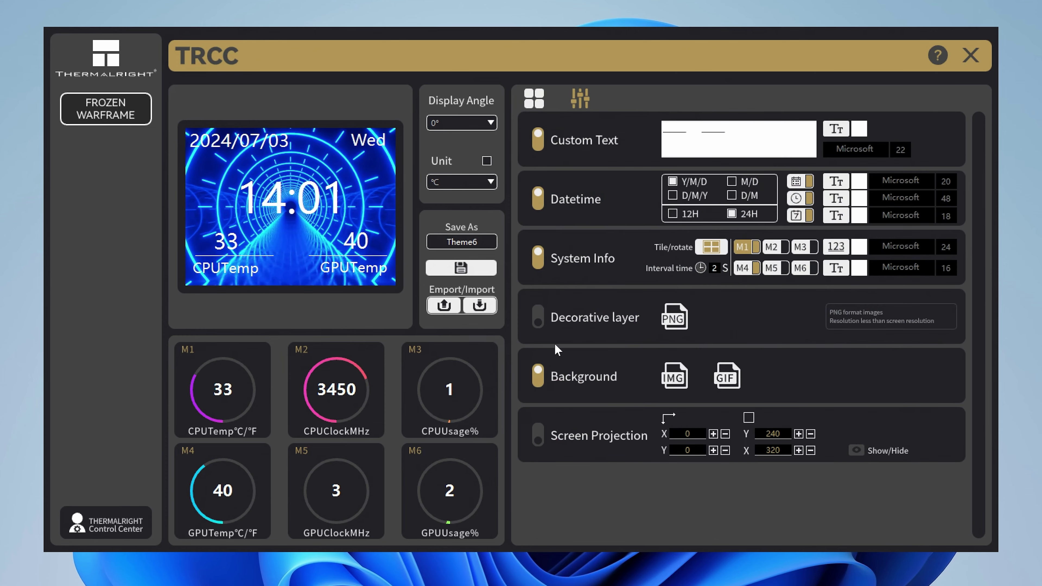
- Turn off Theme6's background and set the clock to 12H and the date to D/M
left_click(541, 372)
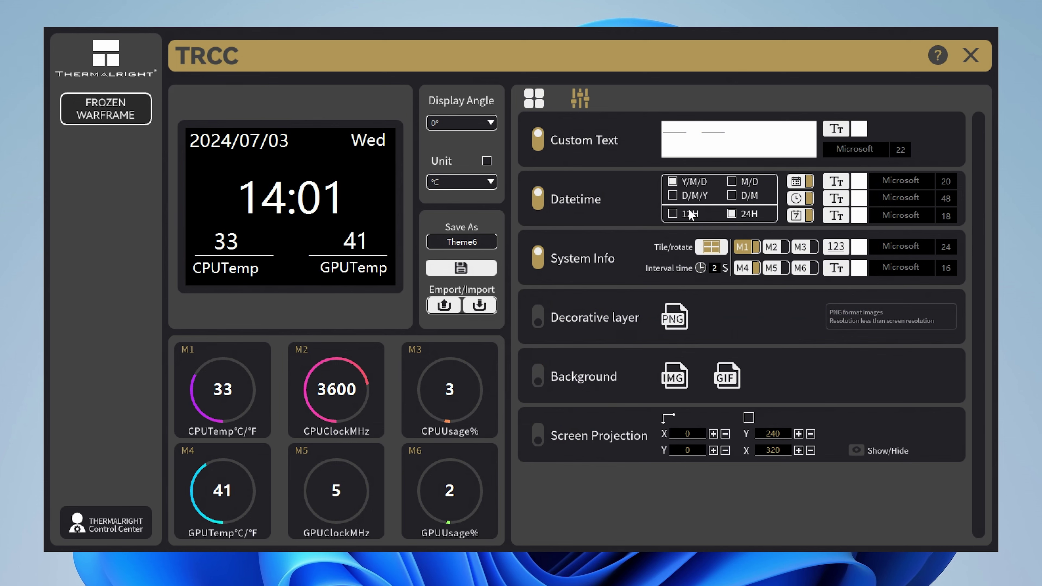
left_click(673, 214)
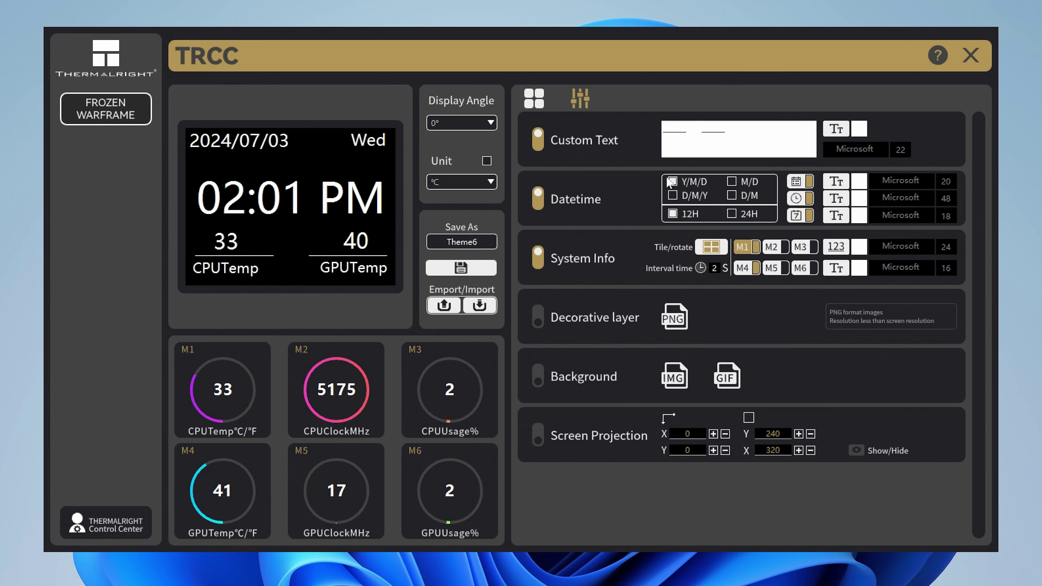
left_click(732, 196)
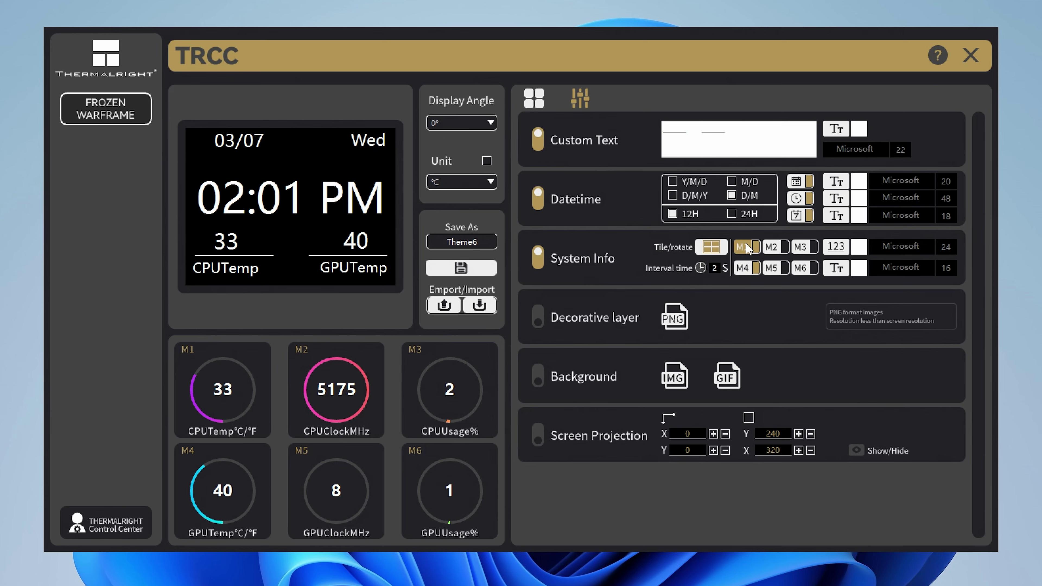
left_click(543, 101)
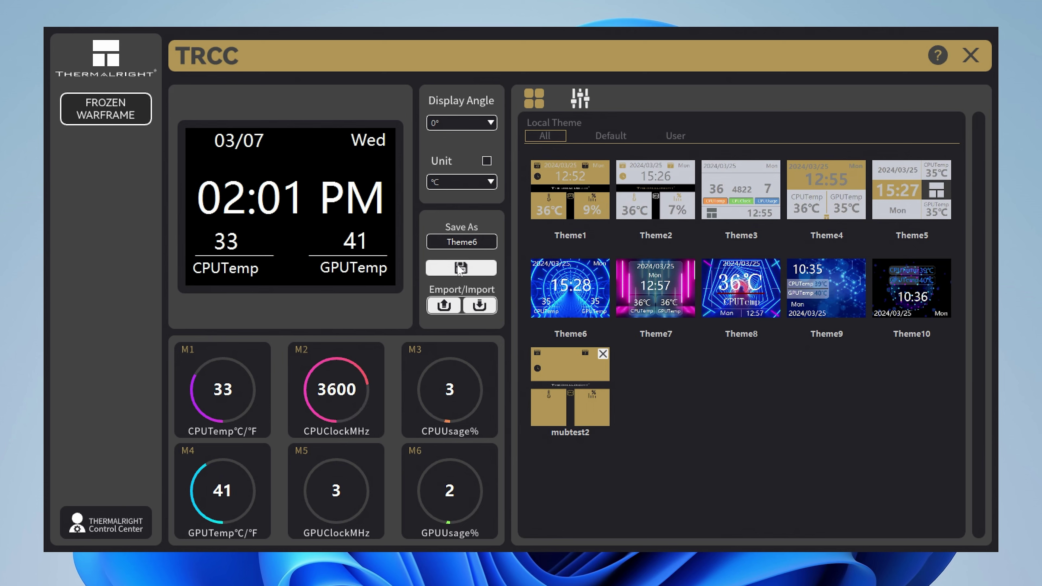
- Preview Theme7 and Theme8, then load Theme10 and open its element settings
left_click(670, 295)
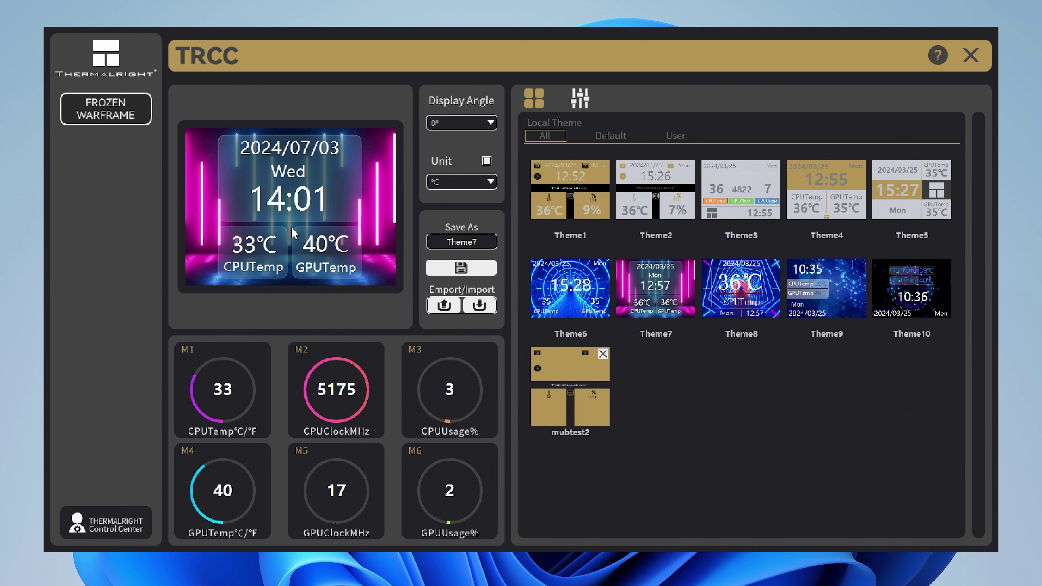
left_click(716, 277)
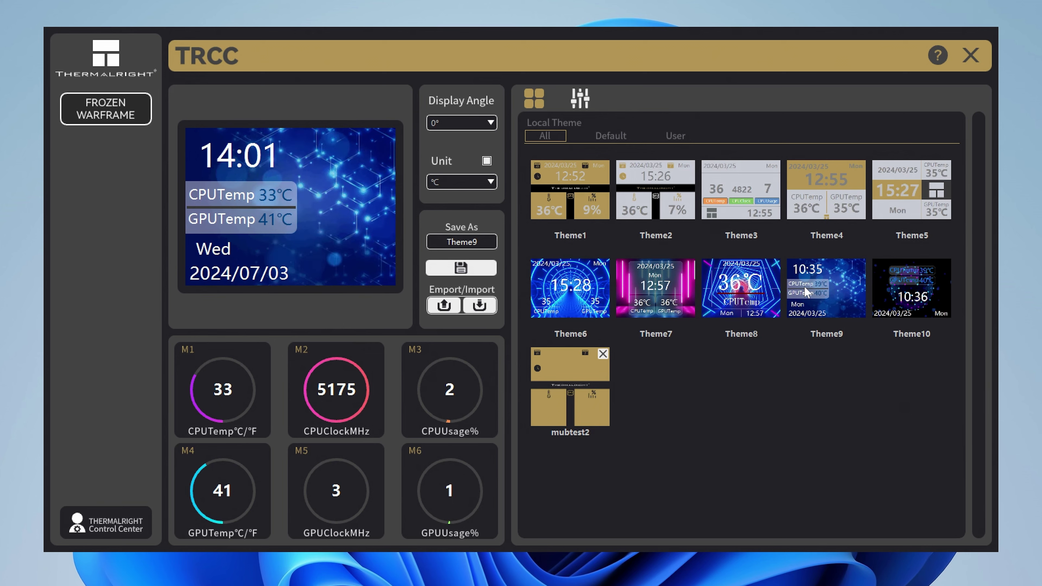
left_click(897, 283)
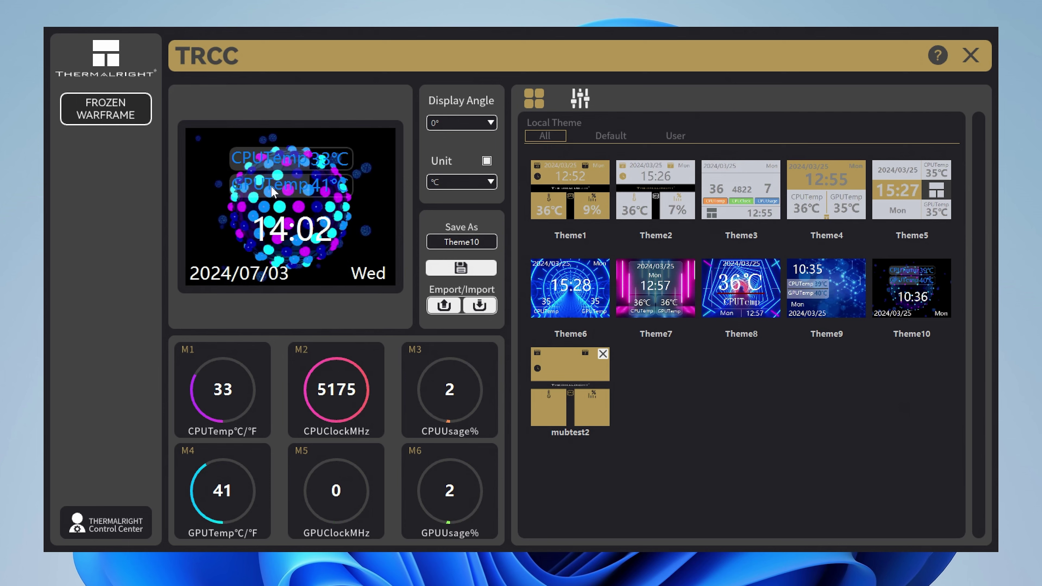
left_click(580, 98)
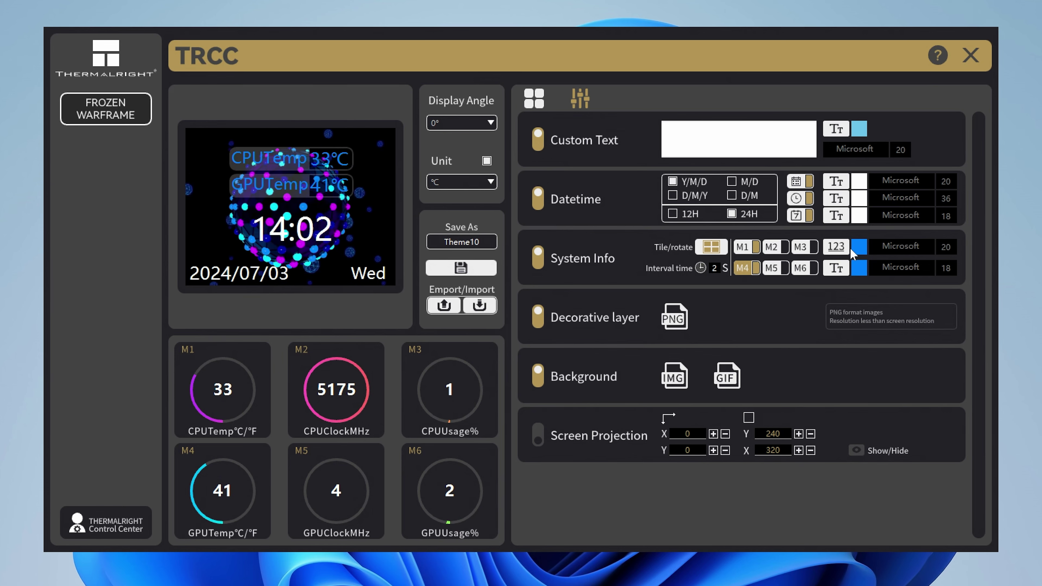
- Set both System Info colour swatches to white
left_click(859, 248)
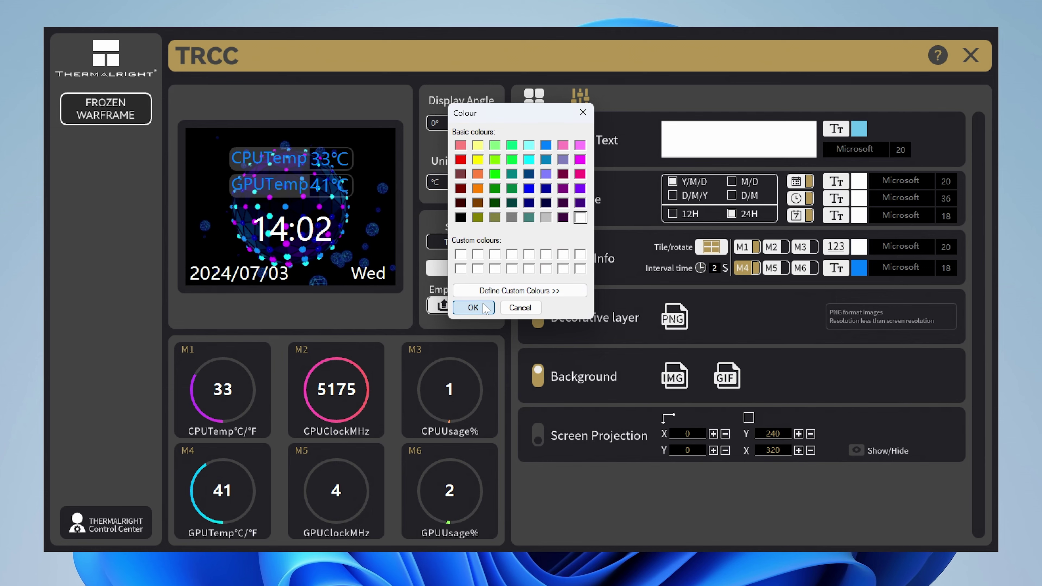
left_click(473, 308)
left_click(860, 248)
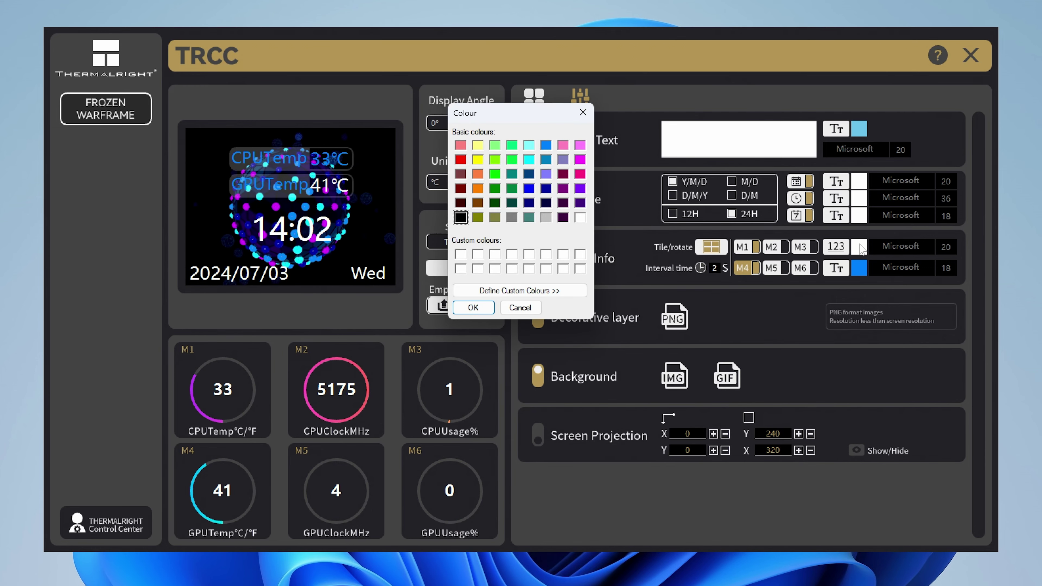
left_click(591, 117)
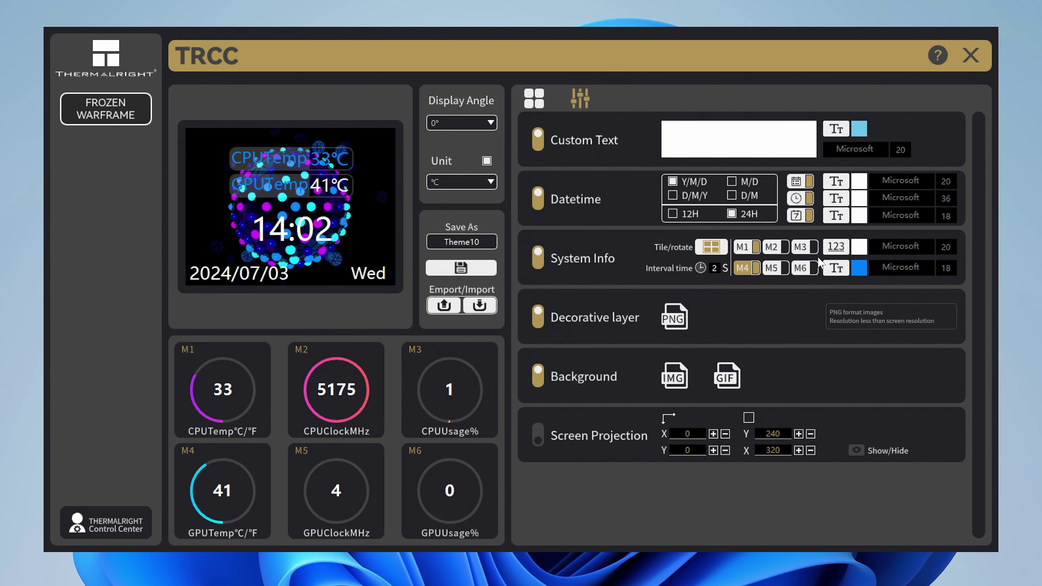
left_click(859, 267)
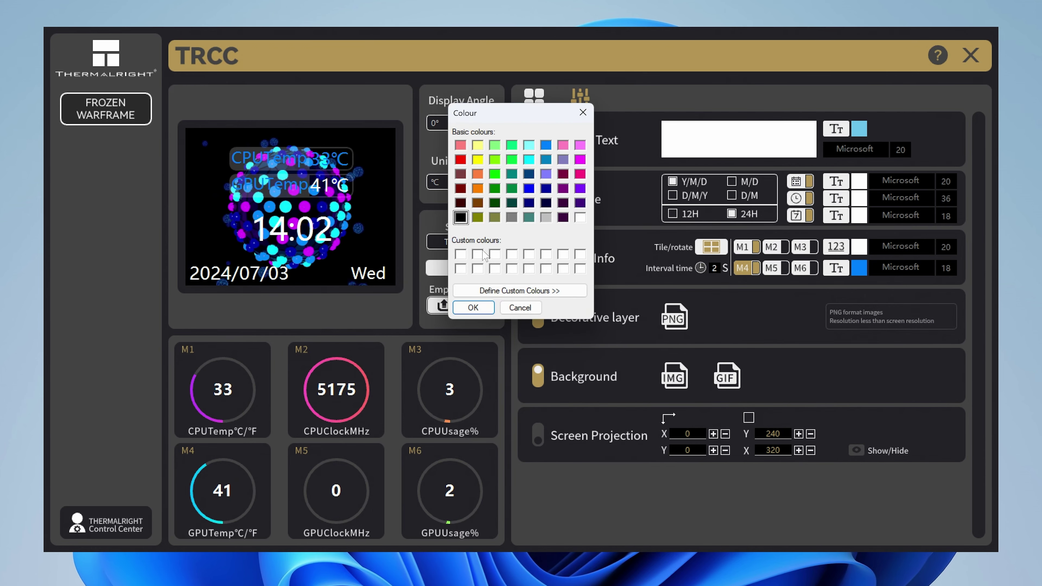
left_click(488, 308)
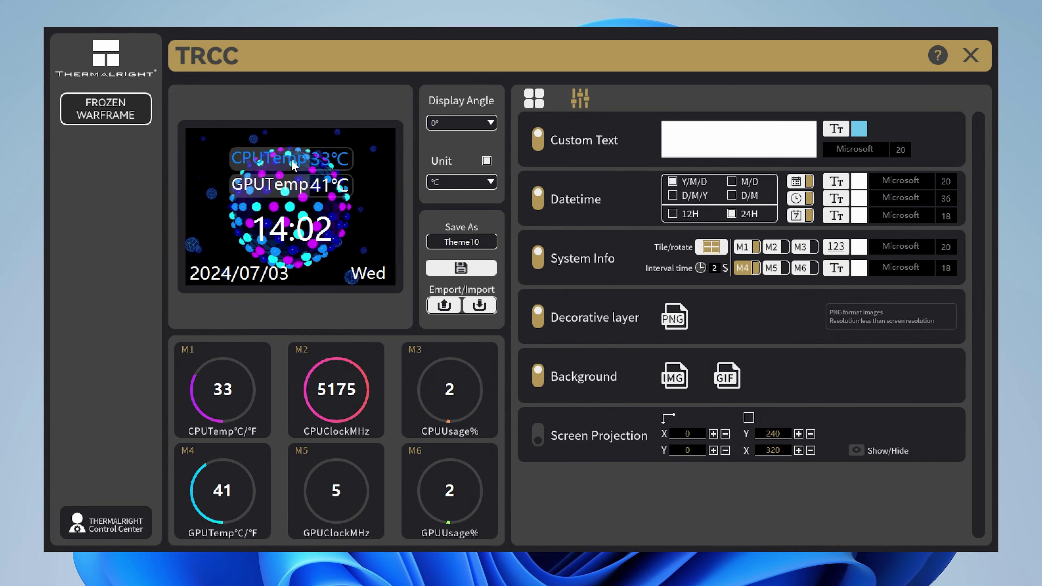
- Turn off the decorative layer and toggle the background off and back on
left_click(537, 312)
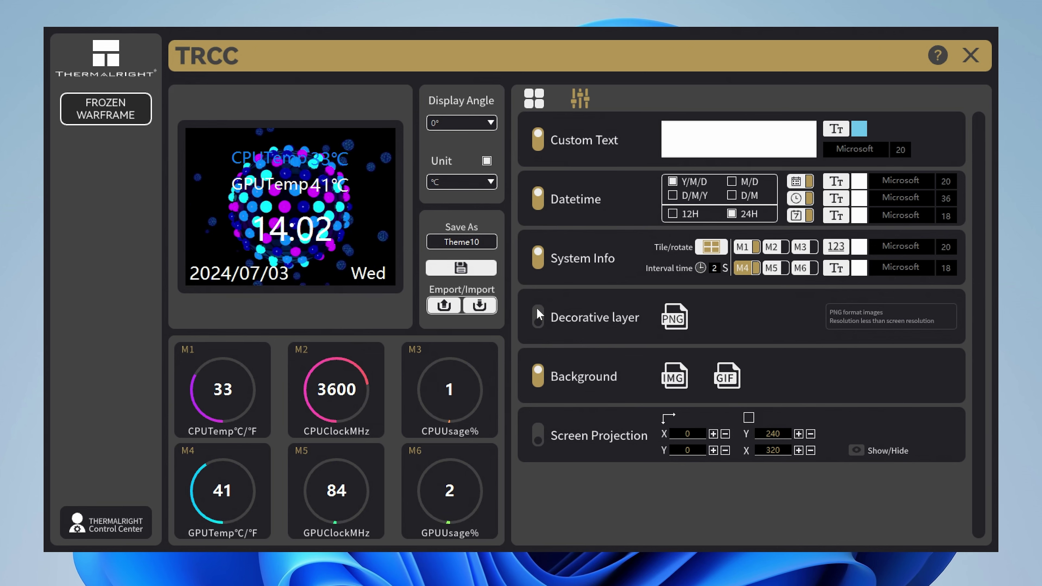
left_click(538, 372)
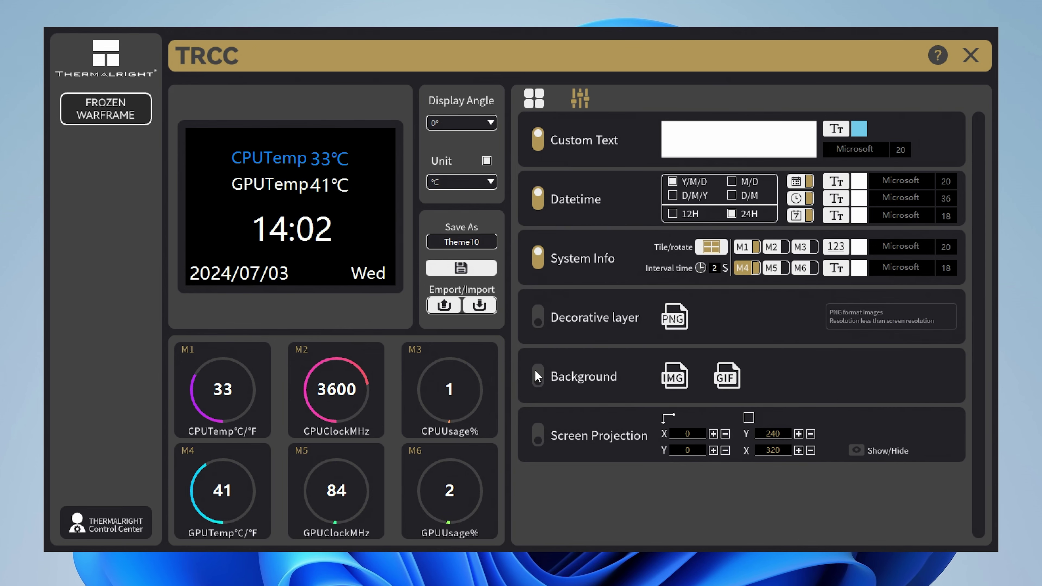
left_click(535, 370)
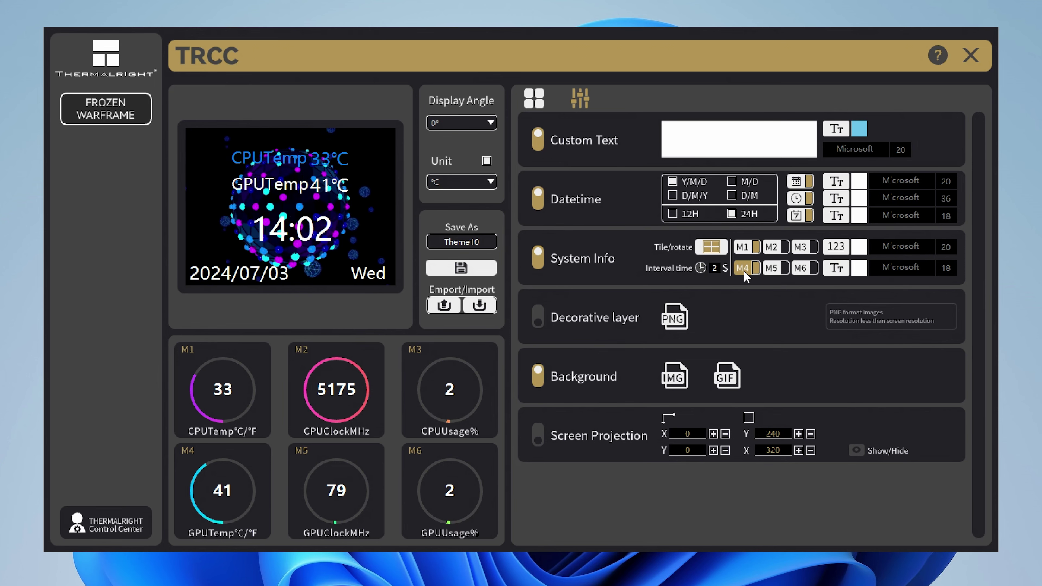
- Reapply white to both System Info readout colours
left_click(858, 247)
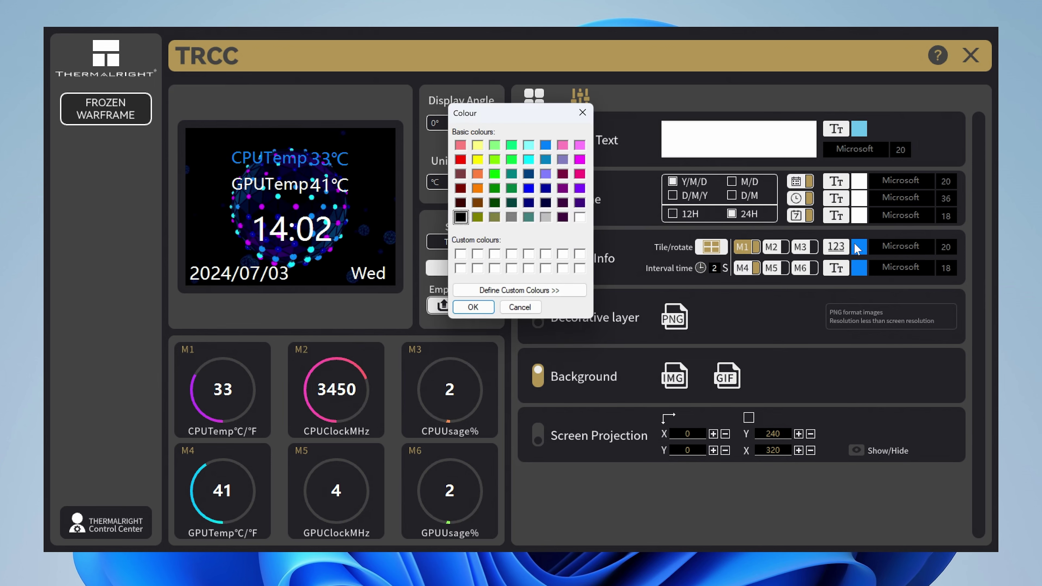
left_click(473, 309)
left_click(860, 270)
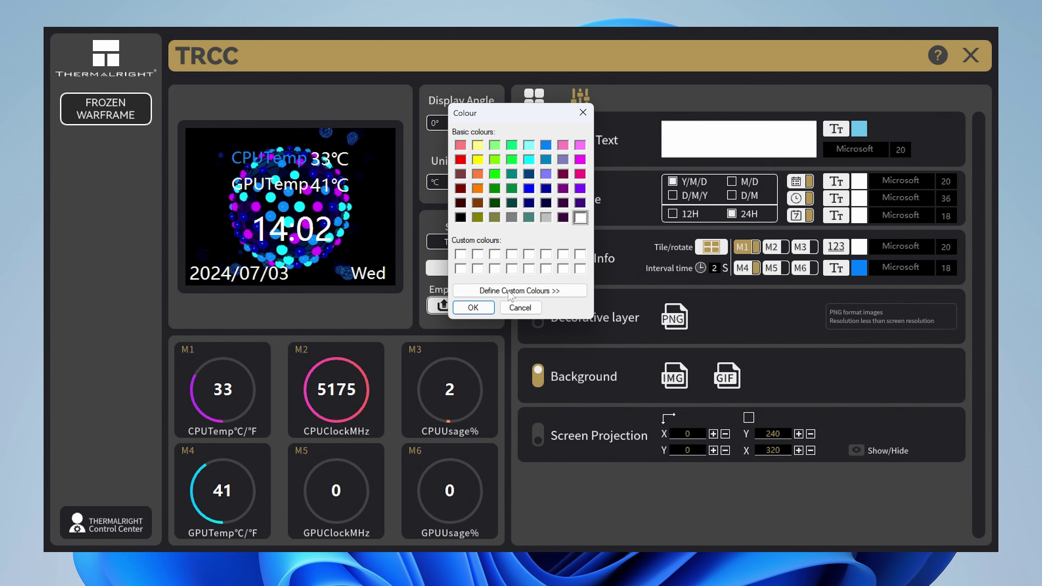
left_click(473, 308)
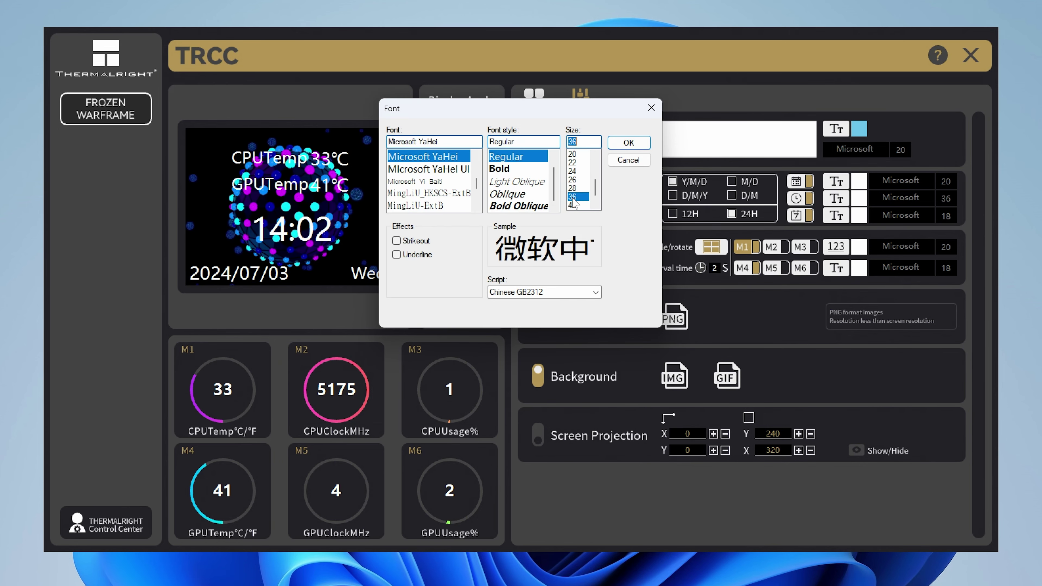
- Give Theme10's readout values font size 36 and its labels size 48, then go back to the theme list
left_click(629, 144)
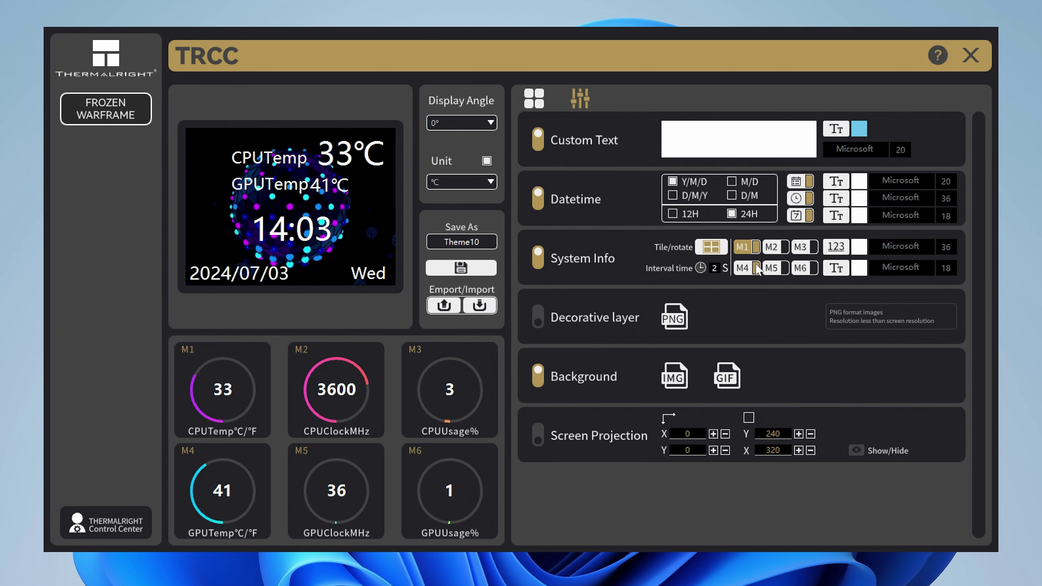
left_click(836, 270)
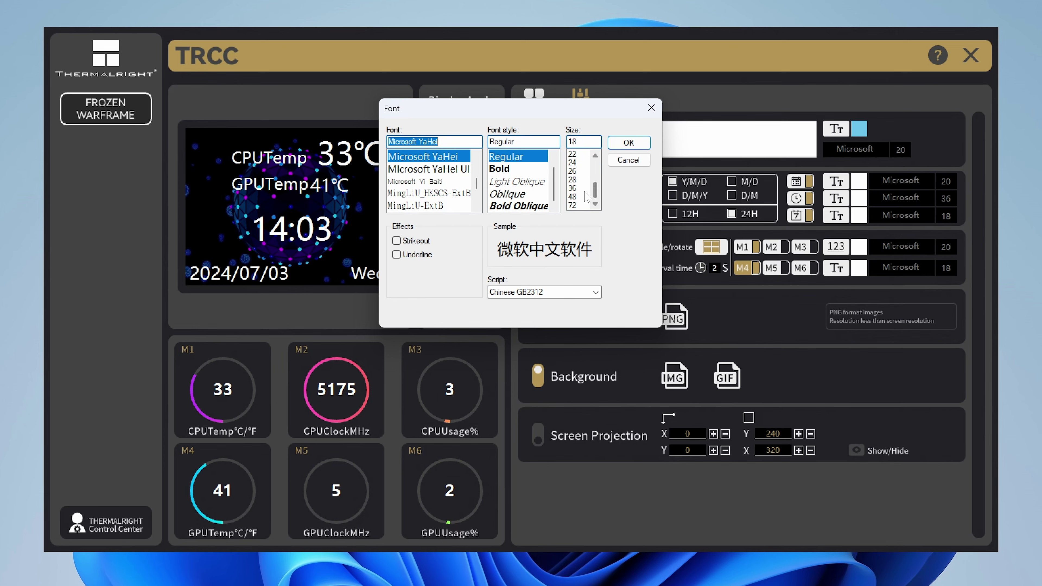
left_click(581, 197)
left_click(620, 147)
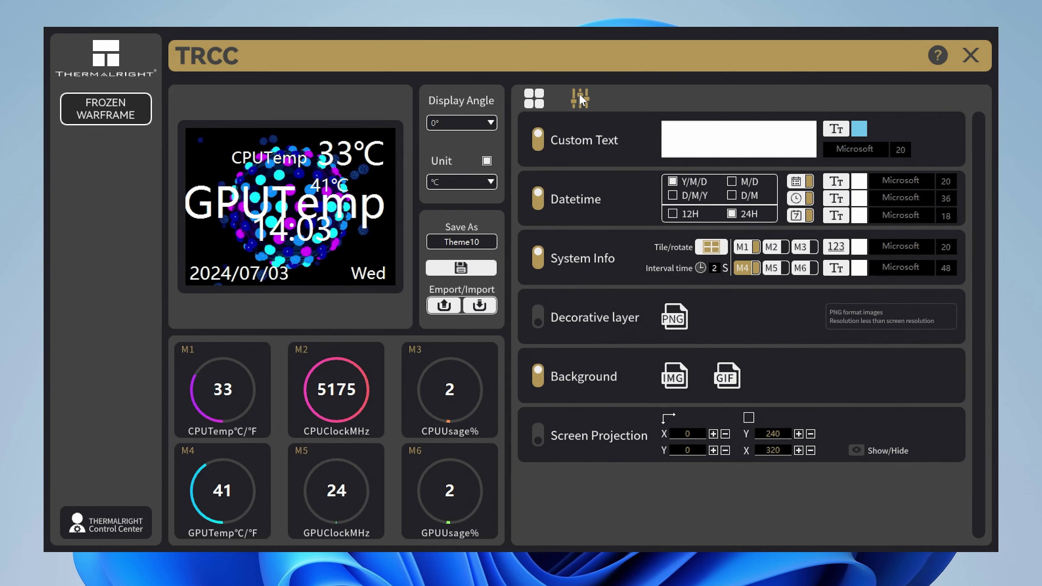
left_click(531, 98)
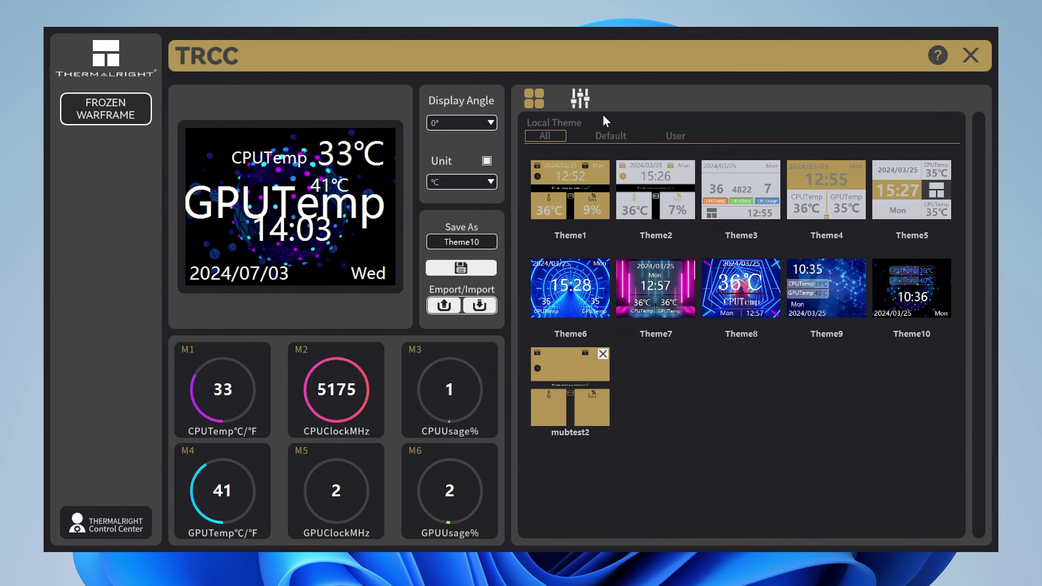
- Load default Theme7 and set its system info to rotate, adding M2, M3, M5 and M6
left_click(614, 138)
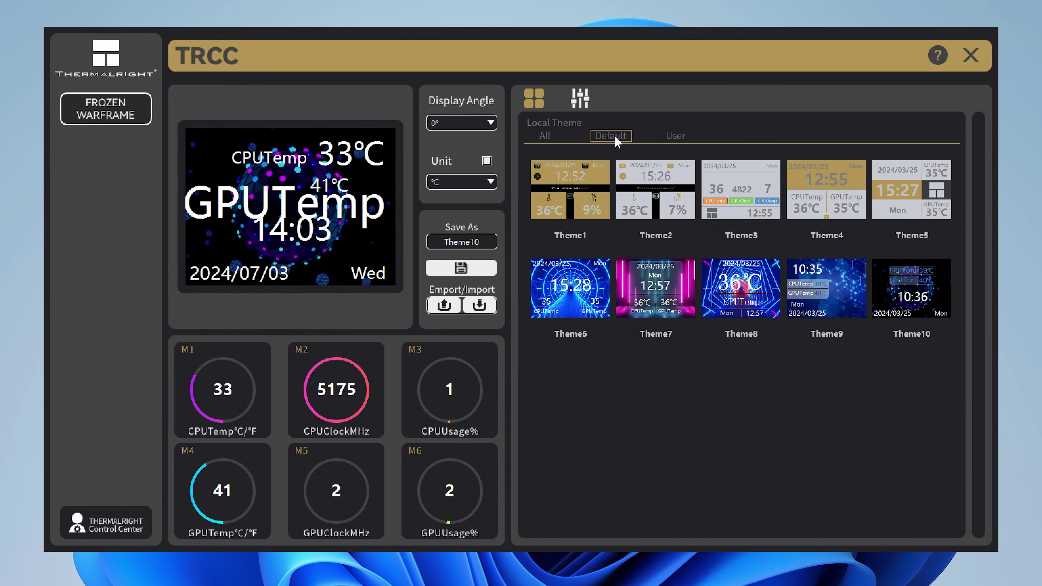
left_click(642, 270)
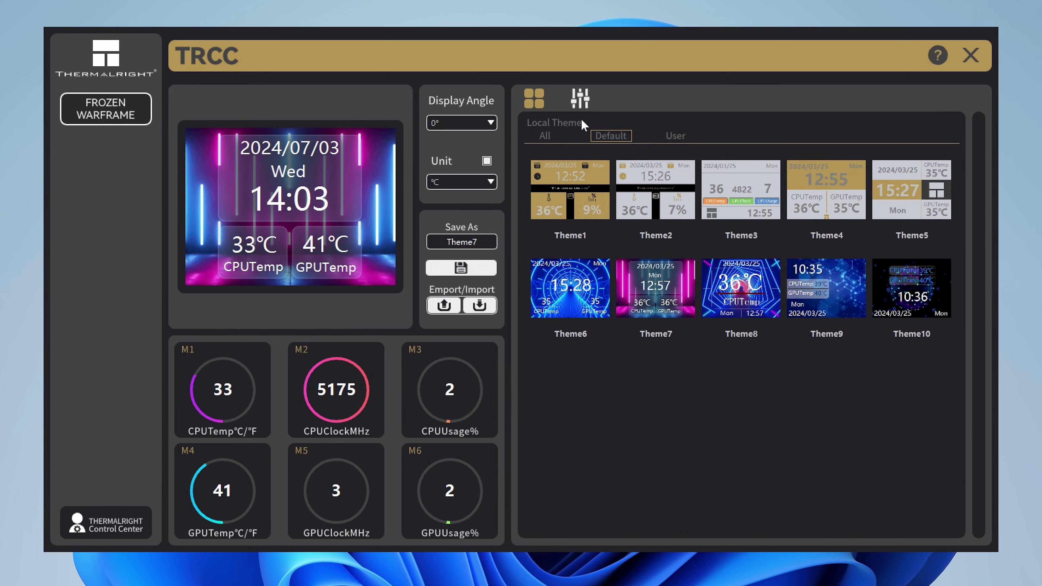
left_click(581, 106)
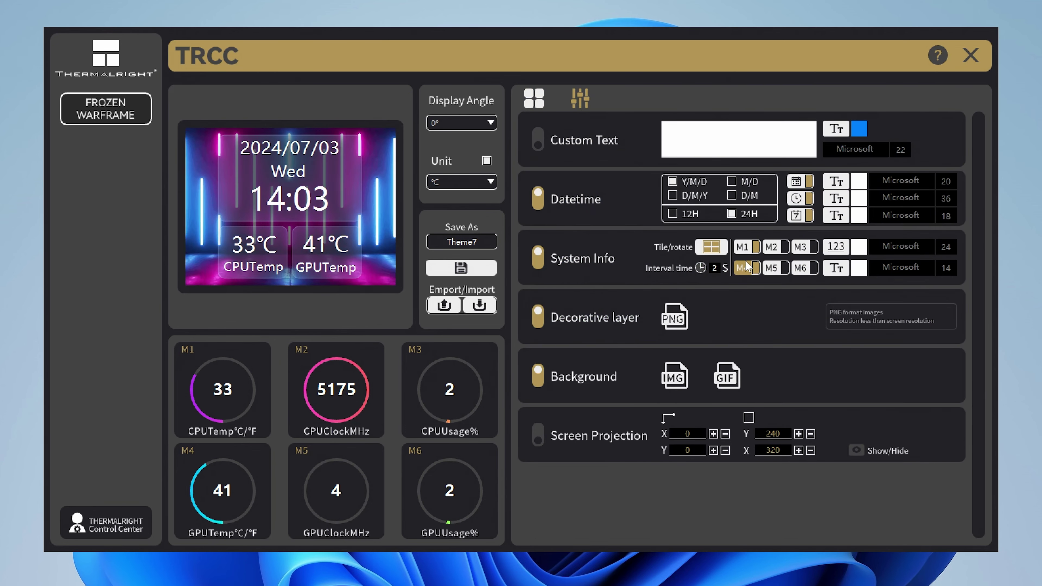
left_click(712, 247)
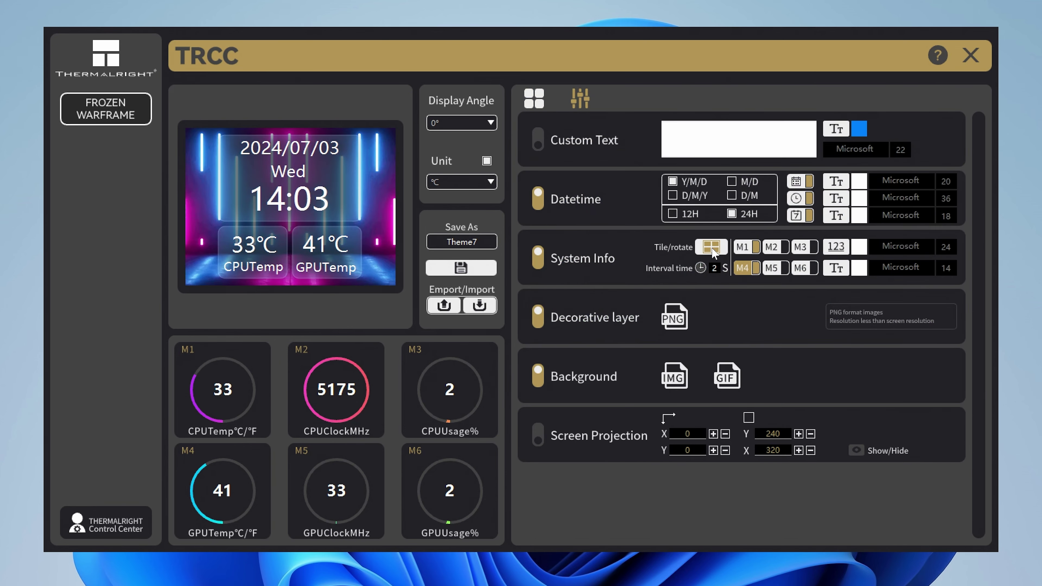
left_click(783, 247)
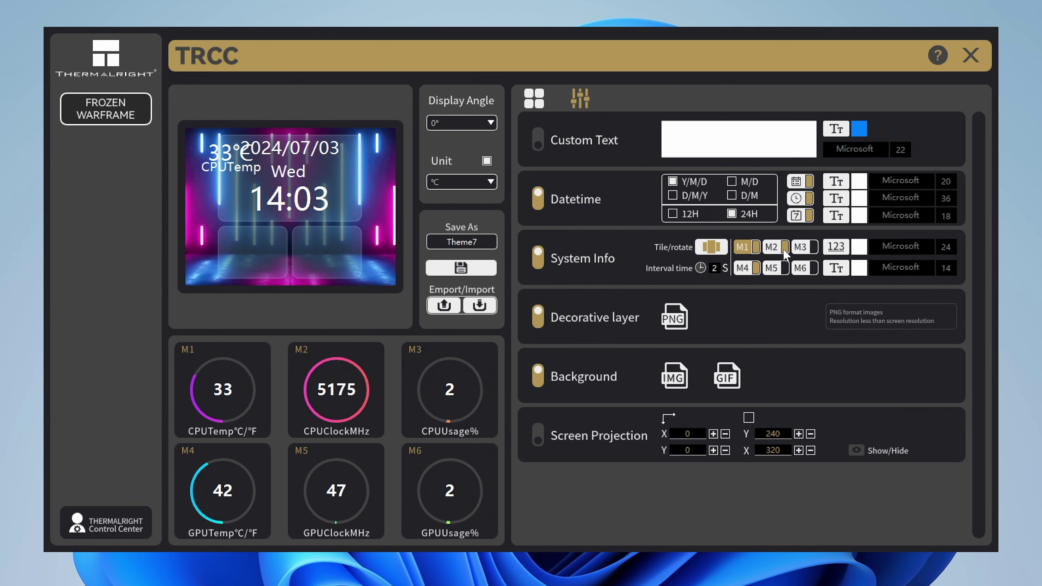
left_click(814, 246)
left_click(813, 267)
left_click(784, 268)
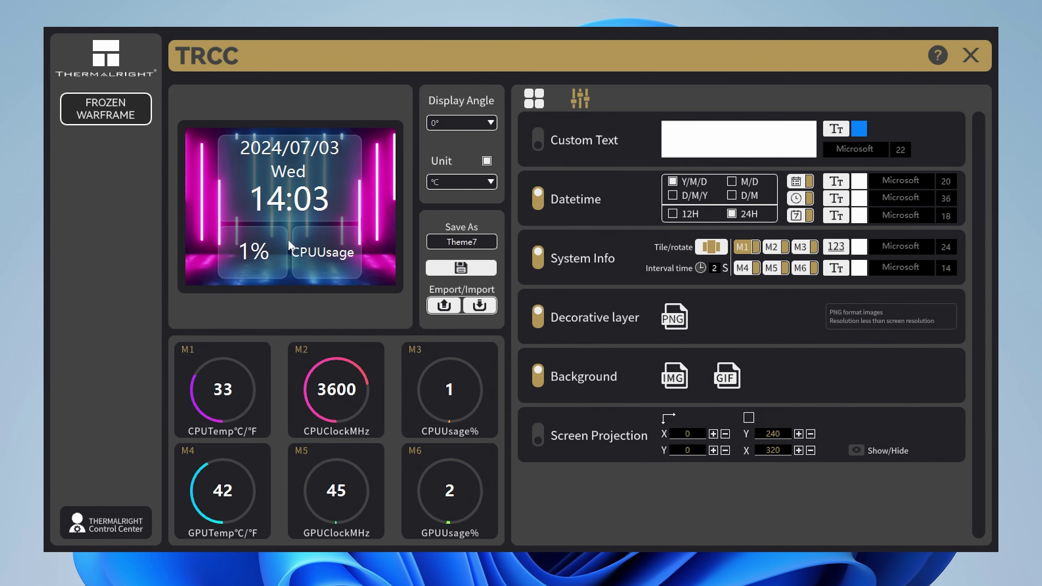
- Turn off the Unit option so Theme7's readings show no °C suffix
left_click(487, 161)
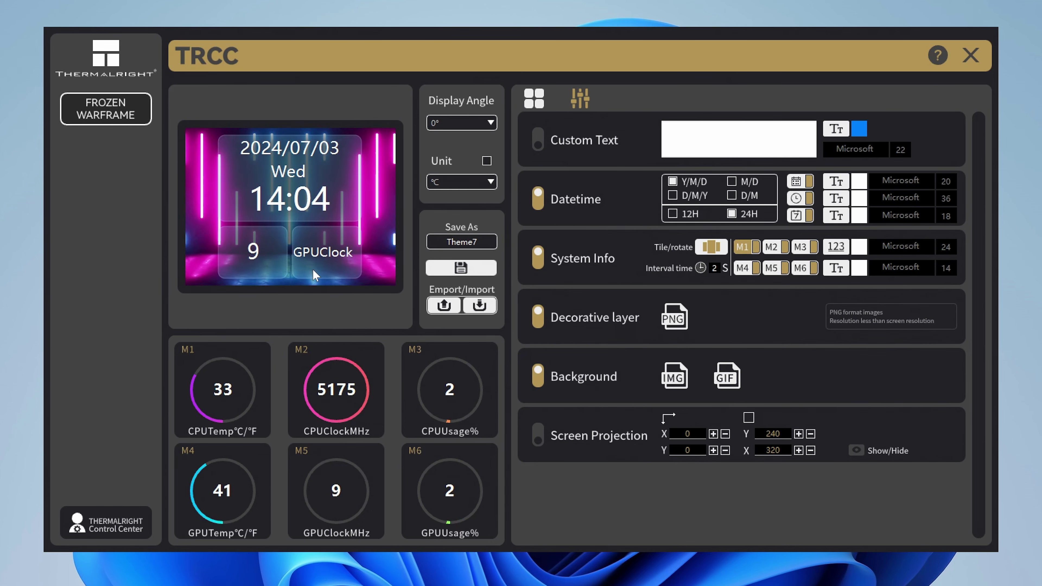